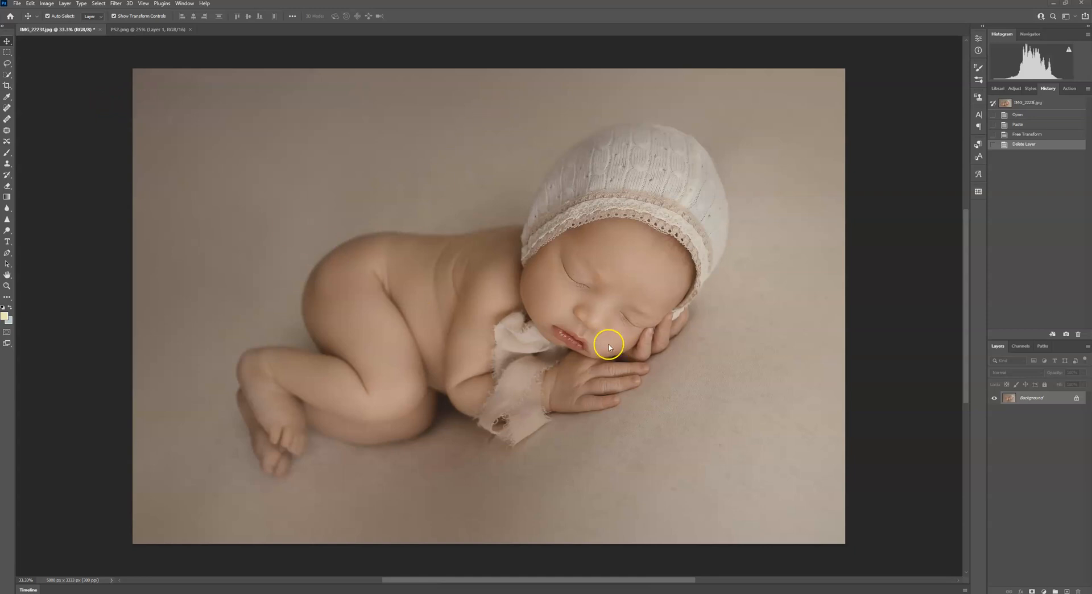
Step: Copy the whole star overlay from PS2.png and paste it onto the newborn photo as a new layer
{"action": "left_click", "coordinate": [122, 29]}
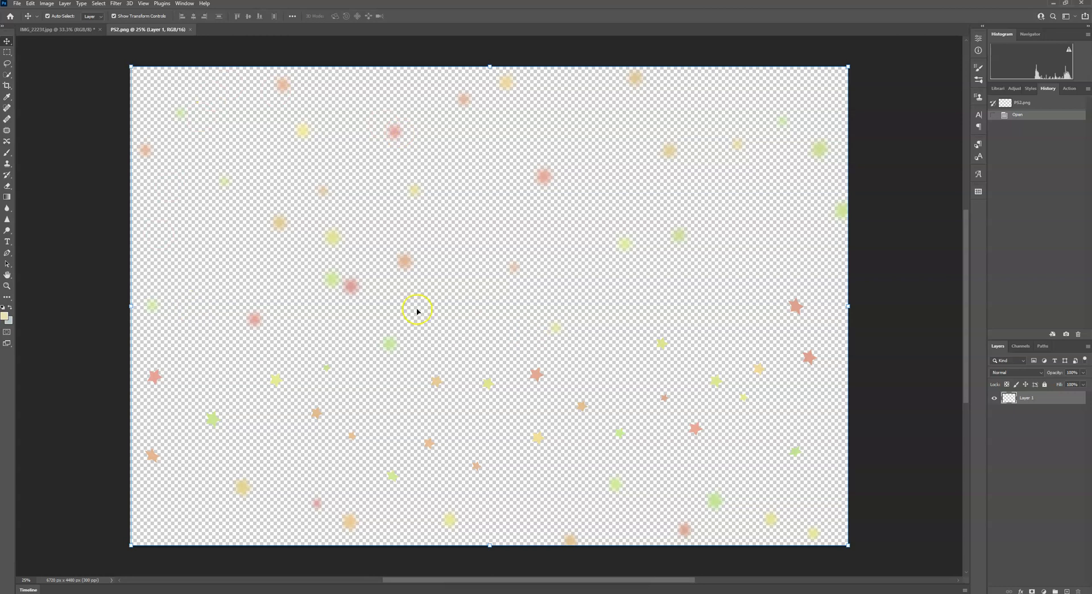
{"action": "left_click", "coordinate": [100, 4]}
{"action": "left_click", "coordinate": [104, 14]}
{"action": "left_click", "coordinate": [31, 3]}
{"action": "left_click", "coordinate": [39, 64]}
{"action": "left_click", "coordinate": [51, 29]}
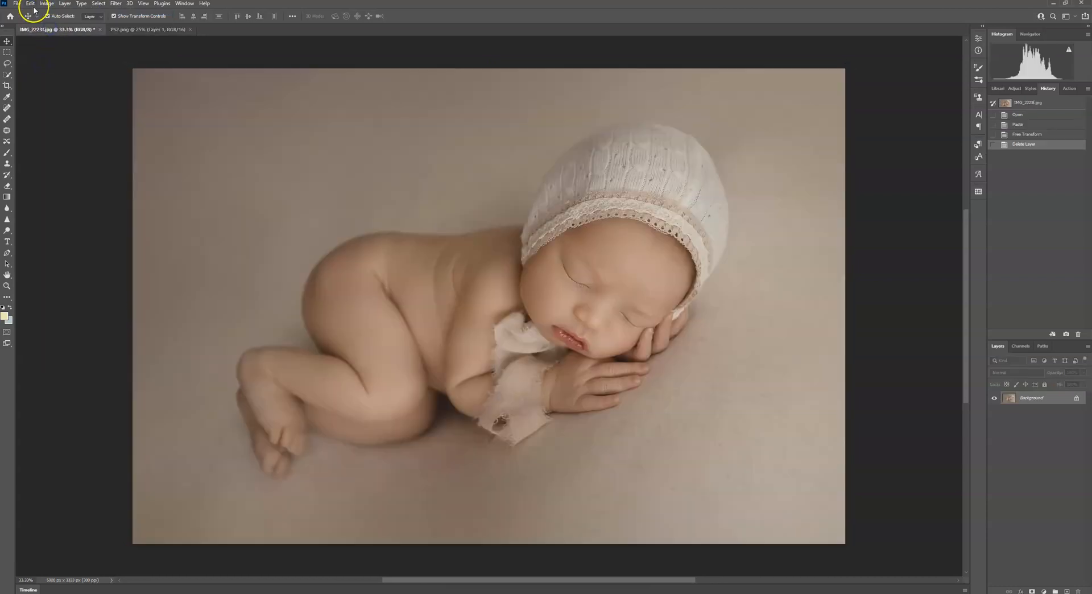
{"action": "left_click", "coordinate": [31, 4]}
{"action": "left_click", "coordinate": [40, 76]}
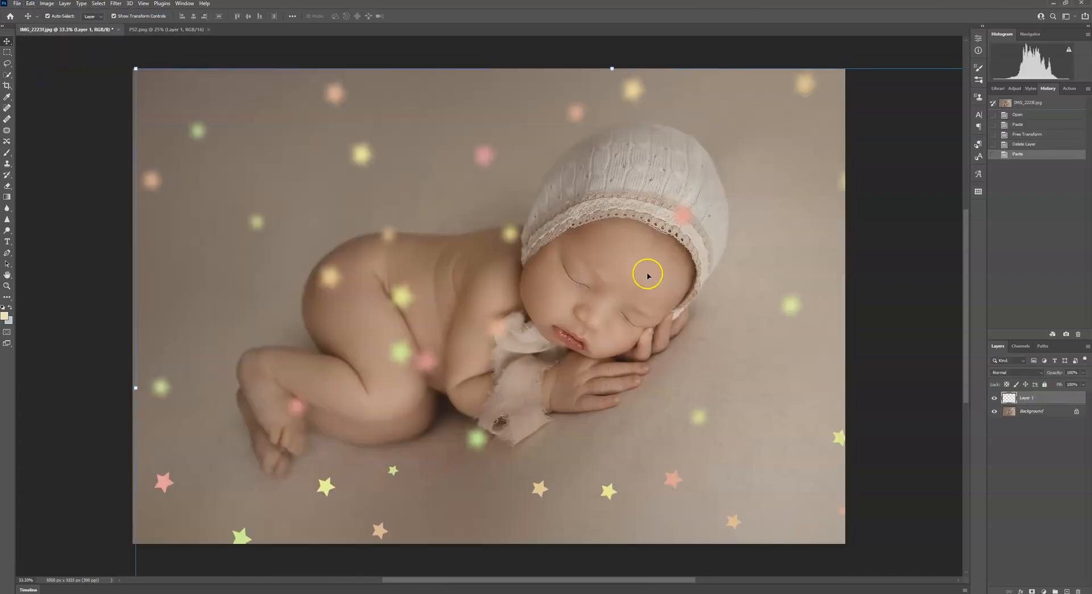
Step: Scale the pasted star overlay to about 72% width and 76% height and shift it towards the photo's lower right
{"action": "left_click_drag", "start_coordinate": [135, 68], "coordinate": [416, 211]}
{"action": "left_click_drag", "start_coordinate": [540, 318], "coordinate": [335, 170]}
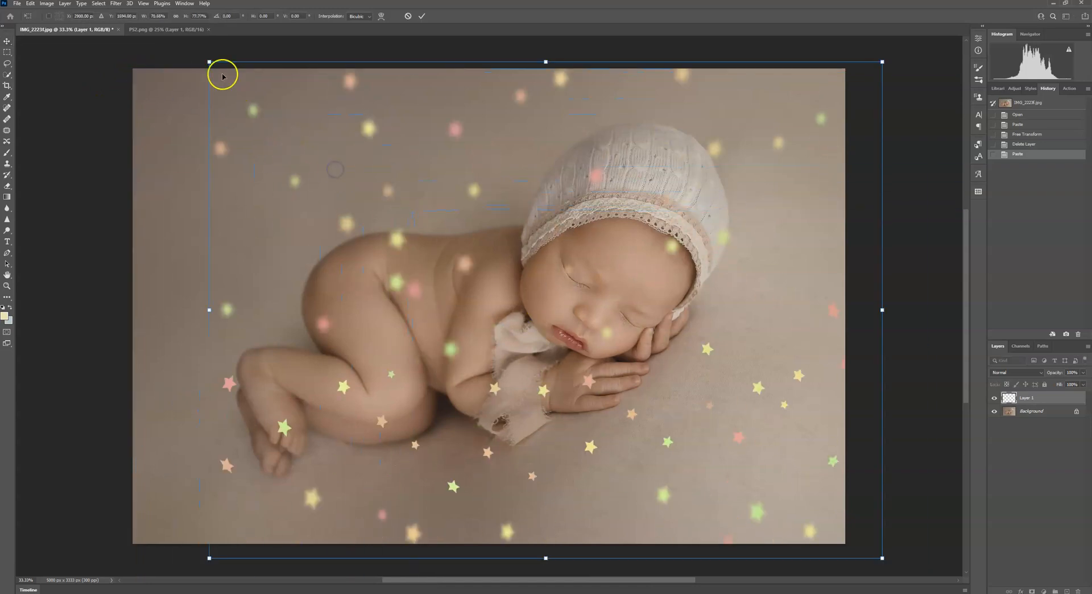
{"action": "left_click_drag", "start_coordinate": [209, 61], "coordinate": [279, 119]}
{"action": "left_click_drag", "start_coordinate": [393, 166], "coordinate": [273, 132]}
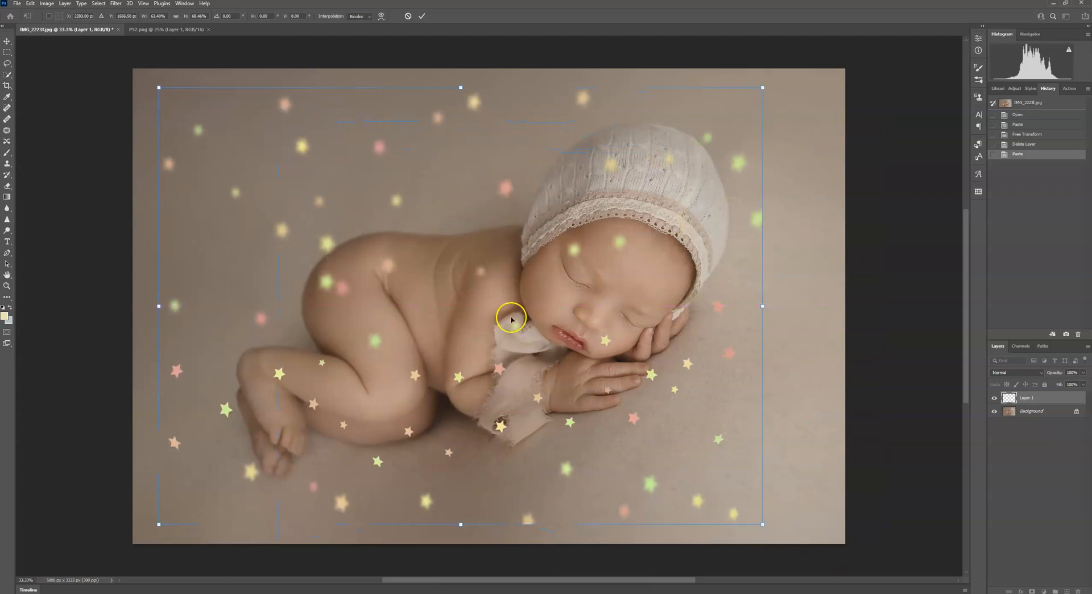
{"action": "left_click_drag", "start_coordinate": [157, 89], "coordinate": [133, 73]}
{"action": "left_click_drag", "start_coordinate": [766, 534], "coordinate": [814, 552]}
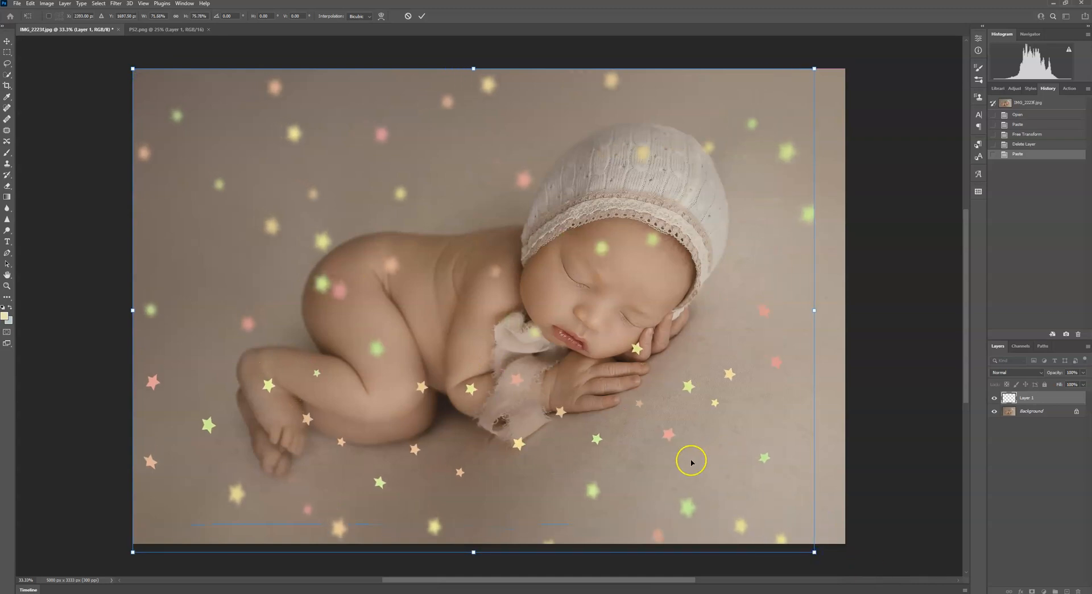
{"action": "left_click_drag", "start_coordinate": [680, 467], "coordinate": [790, 490]}
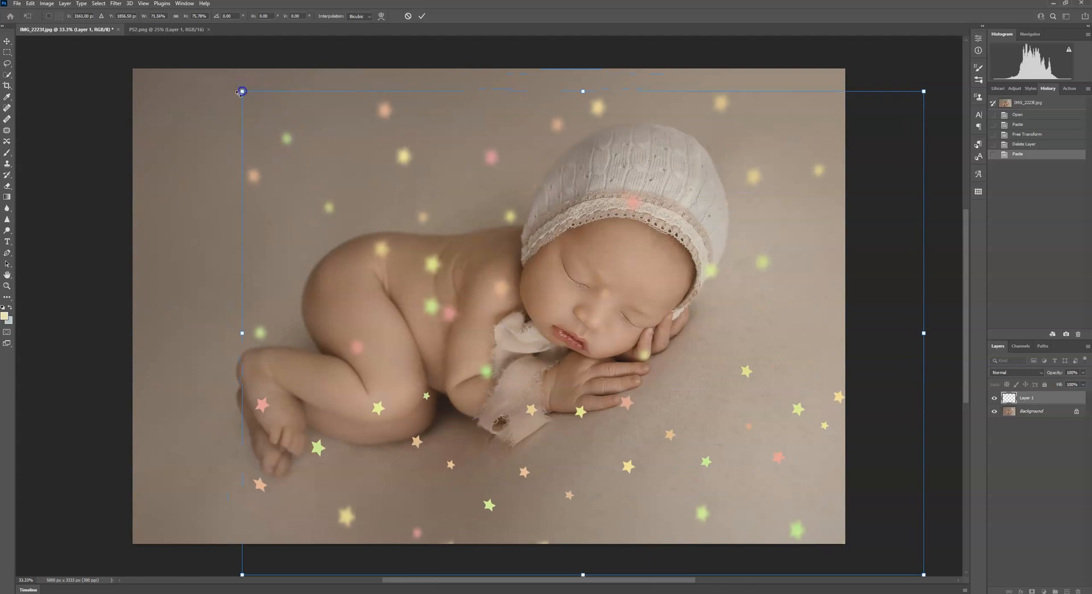
Step: Rotate the star overlay about 19° counterclockwise and stretch its lower right corner outward slightly
{"action": "left_click_drag", "start_coordinate": [213, 118], "coordinate": [178, 261]}
{"action": "left_click_drag", "start_coordinate": [596, 308], "coordinate": [461, 242]}
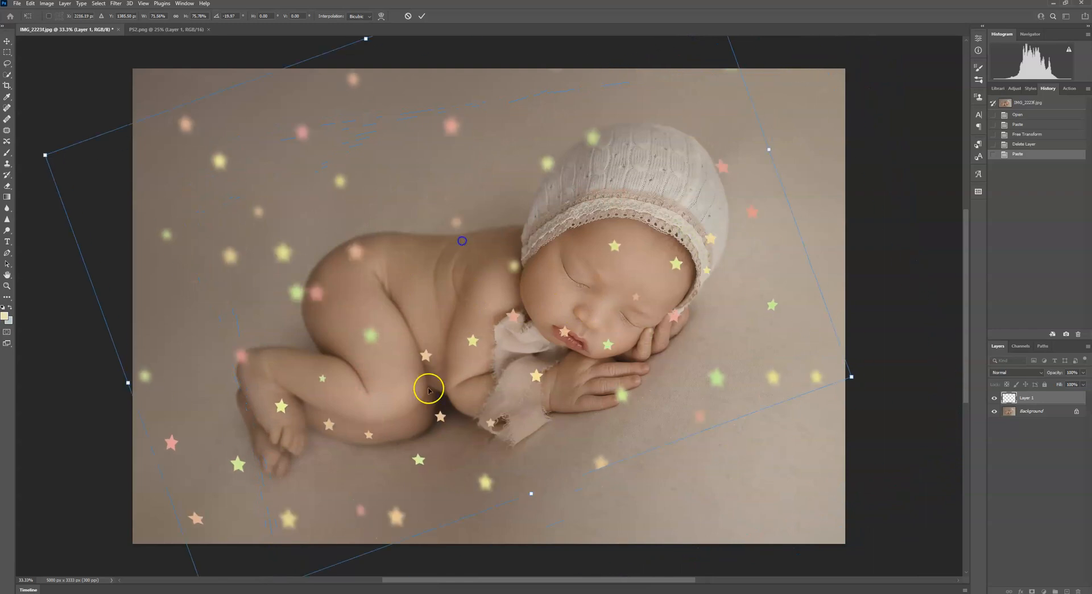
{"action": "left_click_drag", "start_coordinate": [852, 377], "coordinate": [862, 342]}
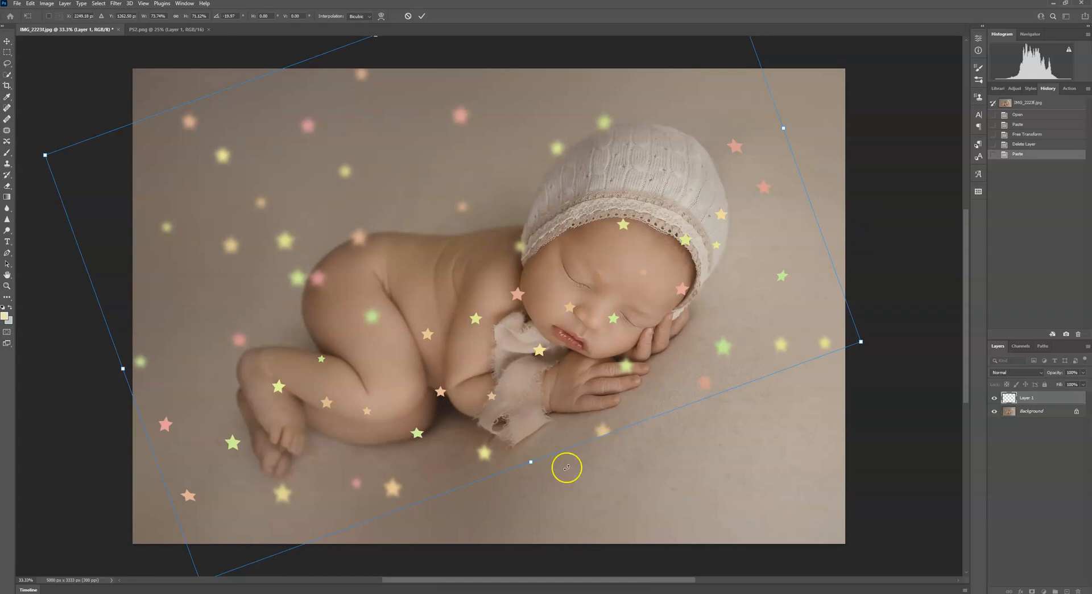
Step: Shrink the rotated overlay to about 63% width and 60% height, place its sharp stars on the blanket beside the baby, and apply the transform
{"action": "left_click_drag", "start_coordinate": [671, 315], "coordinate": [807, 436]}
{"action": "left_click_drag", "start_coordinate": [845, 40], "coordinate": [819, 91]}
{"action": "left_click_drag", "start_coordinate": [799, 251], "coordinate": [811, 219]}
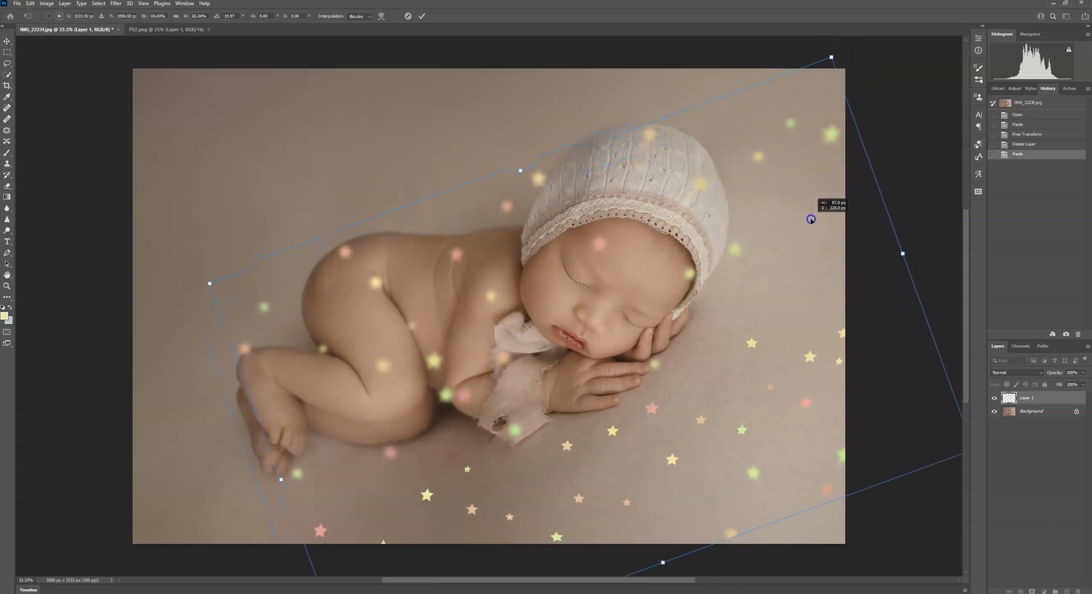
{"action": "left_click_drag", "start_coordinate": [950, 458], "coordinate": [920, 443]}
{"action": "left_click_drag", "start_coordinate": [834, 57], "coordinate": [776, 85]}
{"action": "left_click_drag", "start_coordinate": [731, 202], "coordinate": [736, 248]}
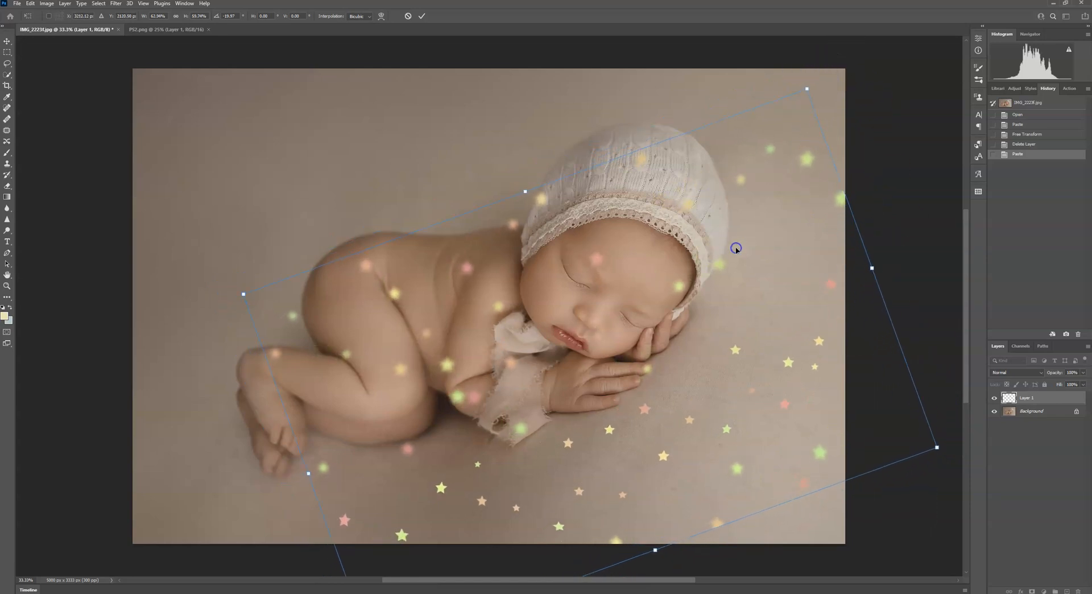
{"action": "left_click", "coordinate": [422, 16]}
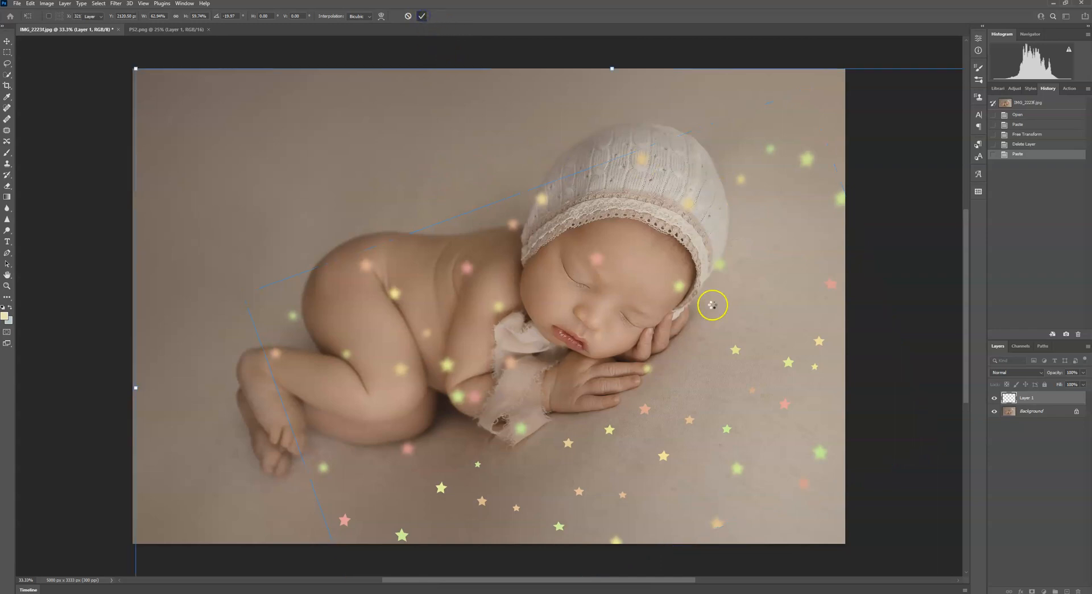
Step: Add a layer mask to the star layer and choose a soft round brush for painting on it
{"action": "left_click", "coordinate": [1032, 591]}
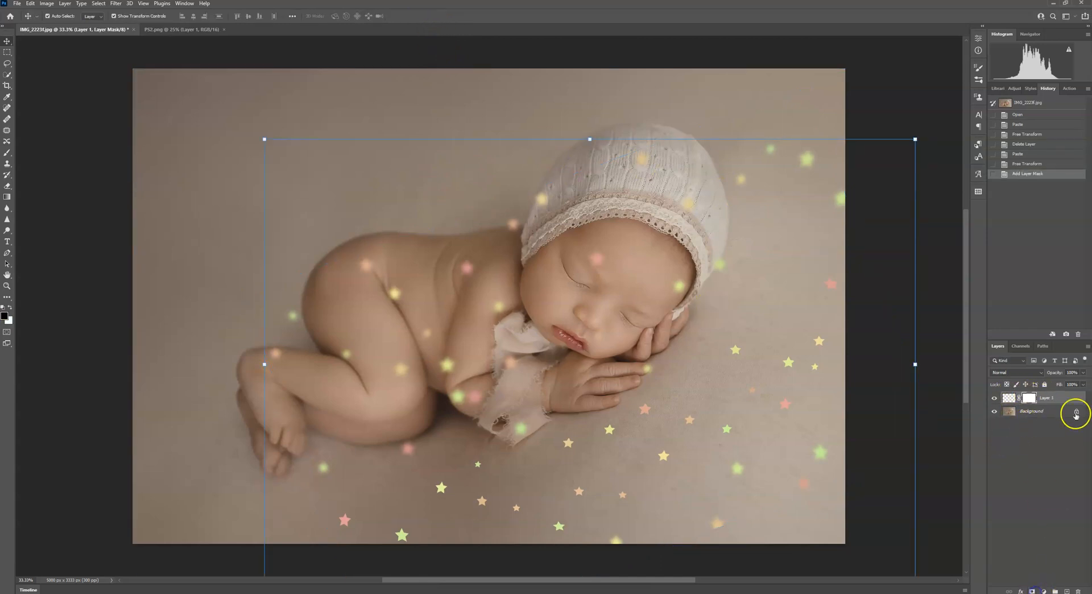
{"action": "key", "text": "b"}
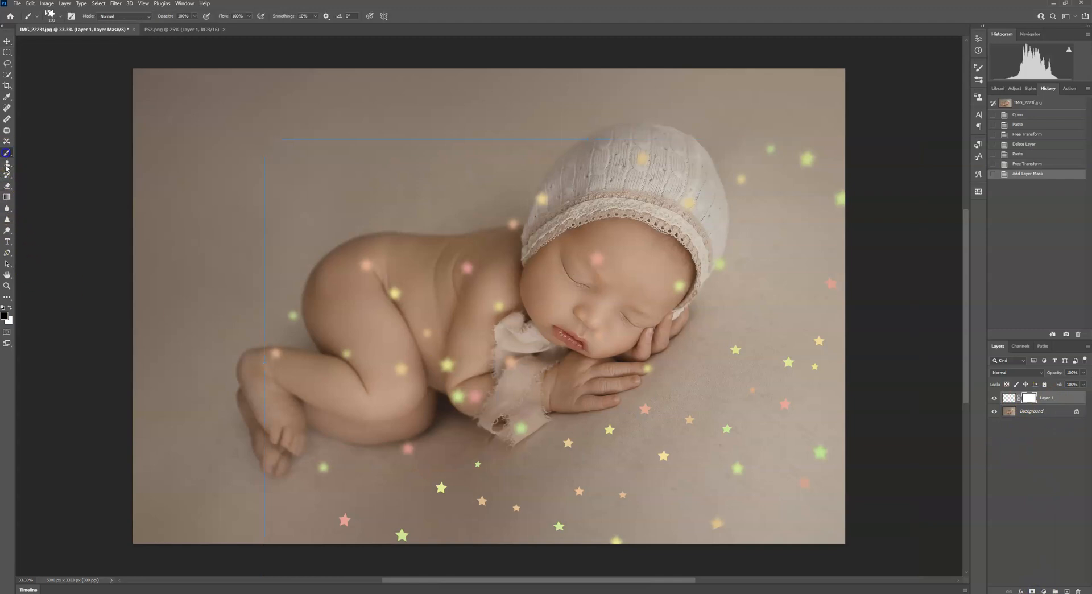
{"action": "left_click", "coordinate": [51, 16]}
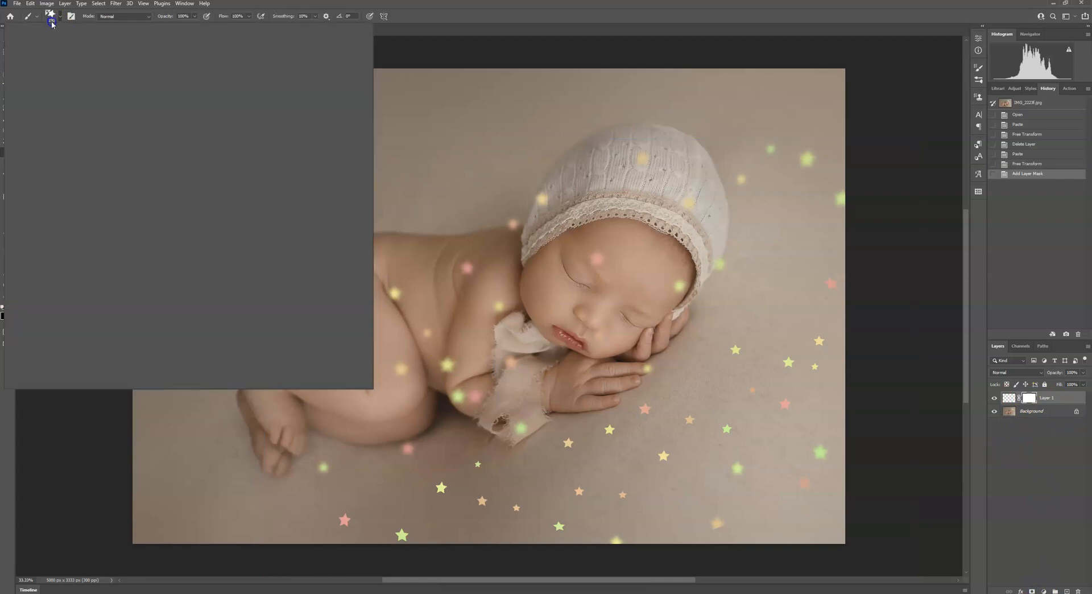
{"action": "left_click", "coordinate": [96, 95]}
{"action": "left_click", "coordinate": [434, 33]}
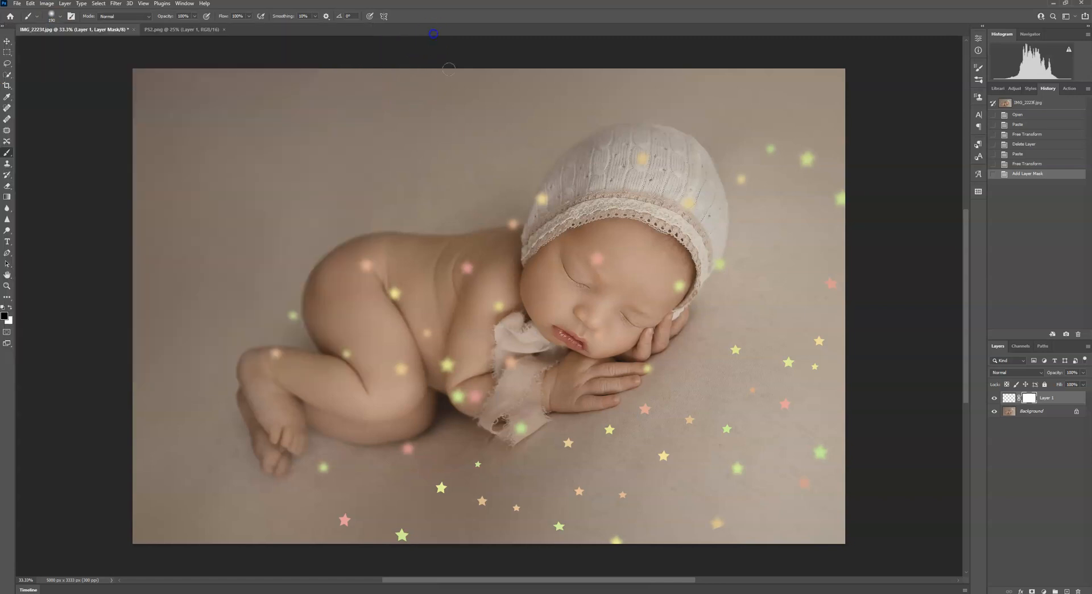
Step: Paint black on the layer mask to hide the stars over the baby's back, legs and elbow
{"action": "left_click", "coordinate": [395, 294]}
{"action": "left_click", "coordinate": [379, 263]}
{"action": "left_click", "coordinate": [275, 342]}
{"action": "left_click", "coordinate": [278, 362]}
{"action": "left_click_drag", "start_coordinate": [267, 368], "coordinate": [282, 342]}
{"action": "left_click", "coordinate": [365, 364]}
{"action": "left_click", "coordinate": [385, 370]}
{"action": "left_click", "coordinate": [423, 330]}
{"action": "left_click", "coordinate": [364, 375]}
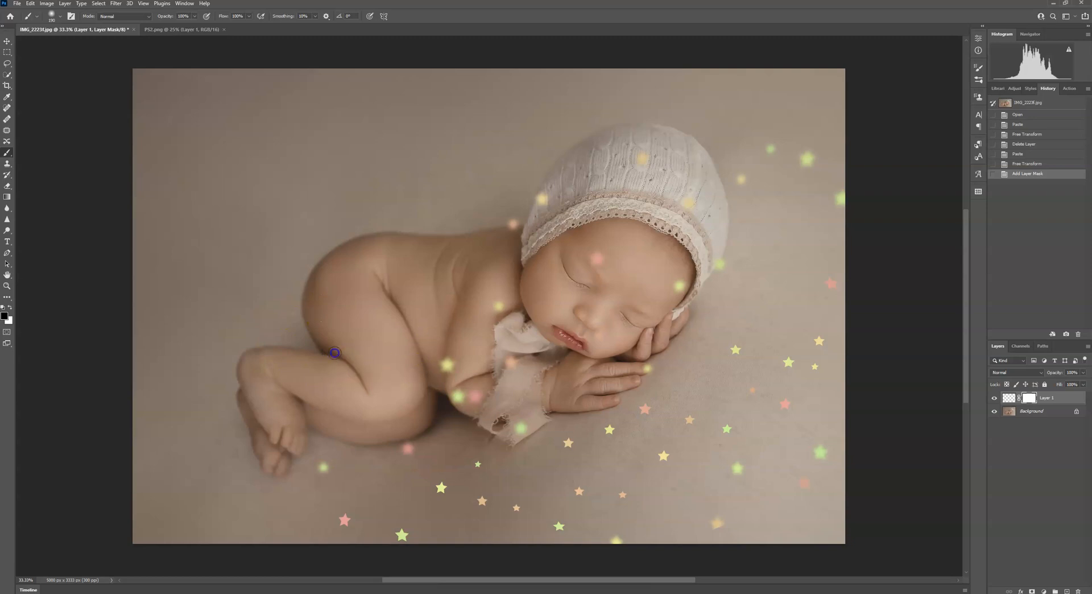
{"action": "left_click", "coordinate": [456, 385]}
{"action": "left_click", "coordinate": [451, 395]}
{"action": "left_click", "coordinate": [477, 394]}
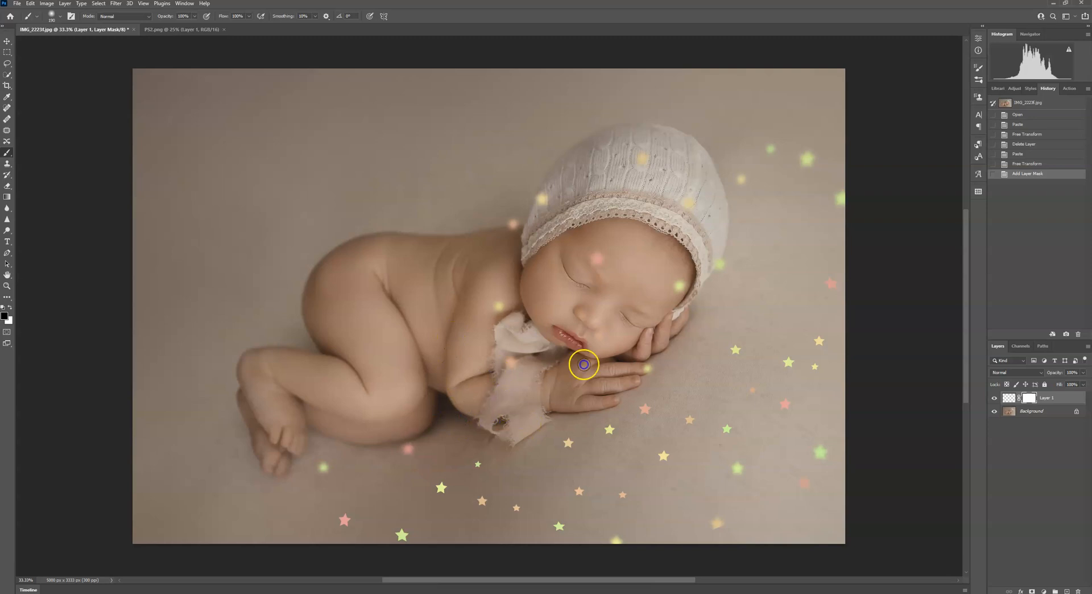
Step: Mask out the remaining stars over the baby's face, bonnet, shoulder and fabric wrap
{"action": "mouse_move", "coordinate": [688, 284]}
{"action": "left_mouse_down"}
{"action": "mouse_move", "coordinate": [634, 343]}
{"action": "mouse_move", "coordinate": [670, 297]}
{"action": "mouse_move", "coordinate": [693, 293]}
{"action": "mouse_move", "coordinate": [652, 173]}
{"action": "mouse_move", "coordinate": [603, 297]}
{"action": "mouse_move", "coordinate": [626, 242]}
{"action": "left_mouse_up"}
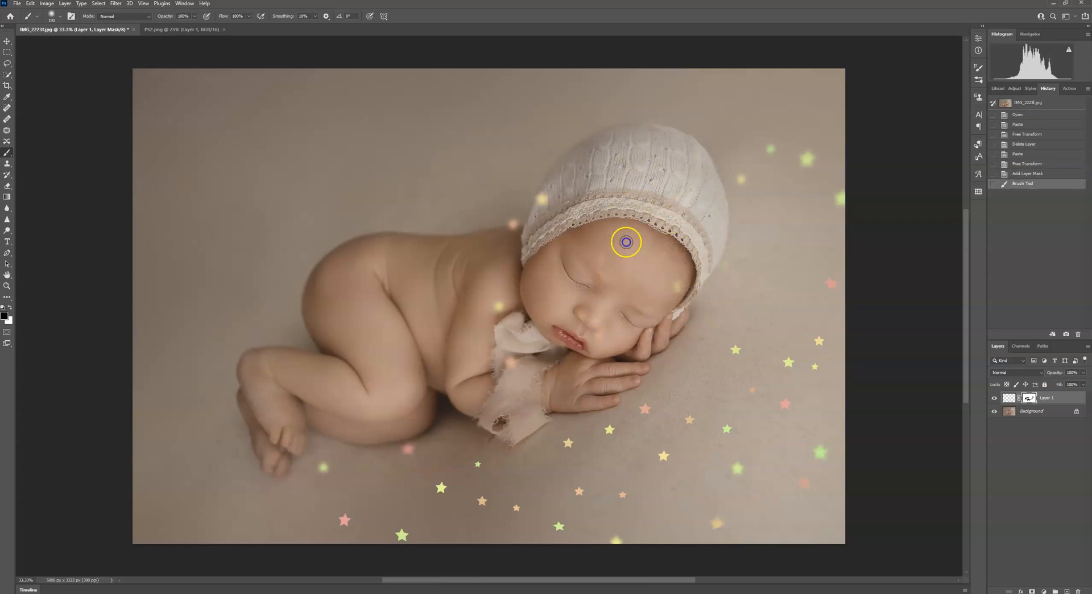
{"action": "left_click", "coordinate": [600, 329]}
{"action": "mouse_move", "coordinate": [512, 222]}
{"action": "left_mouse_down"}
{"action": "mouse_move", "coordinate": [505, 207]}
{"action": "mouse_move", "coordinate": [530, 233]}
{"action": "mouse_move", "coordinate": [507, 255]}
{"action": "mouse_move", "coordinate": [494, 399]}
{"action": "left_mouse_up"}
{"action": "mouse_move", "coordinate": [586, 316]}
{"action": "left_mouse_down"}
{"action": "mouse_move", "coordinate": [506, 347]}
{"action": "mouse_move", "coordinate": [631, 196]}
{"action": "left_mouse_up"}
{"action": "left_click", "coordinate": [618, 339]}
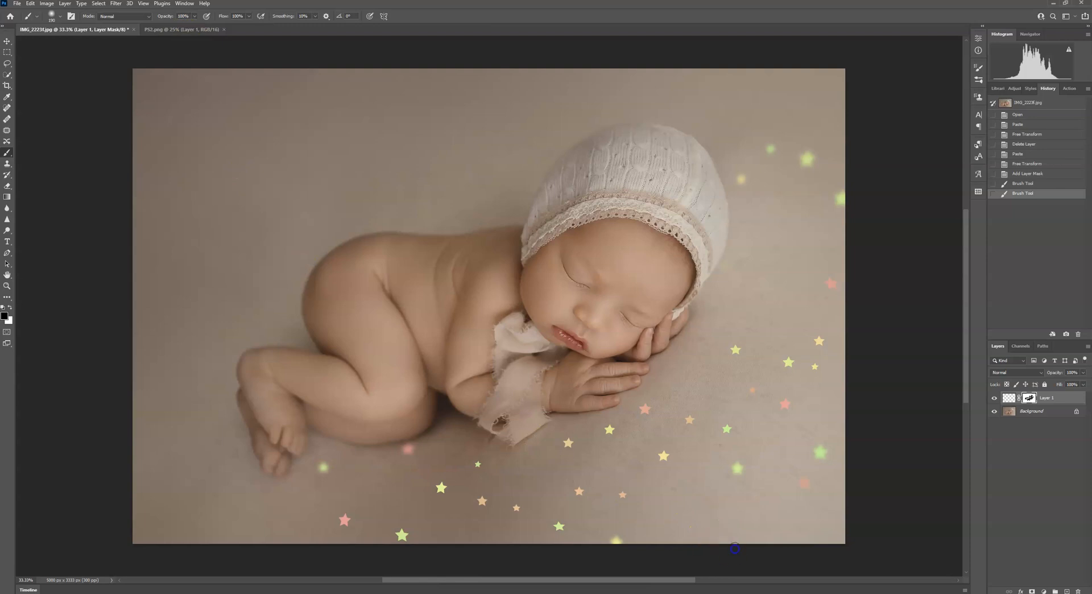
{"action": "left_click", "coordinate": [735, 549]}
Step: Select the whole canvas in PS2.png and paste a second copy of the star overlay onto the photo
{"action": "left_click", "coordinate": [174, 29]}
{"action": "key", "text": "ctrl+a"}
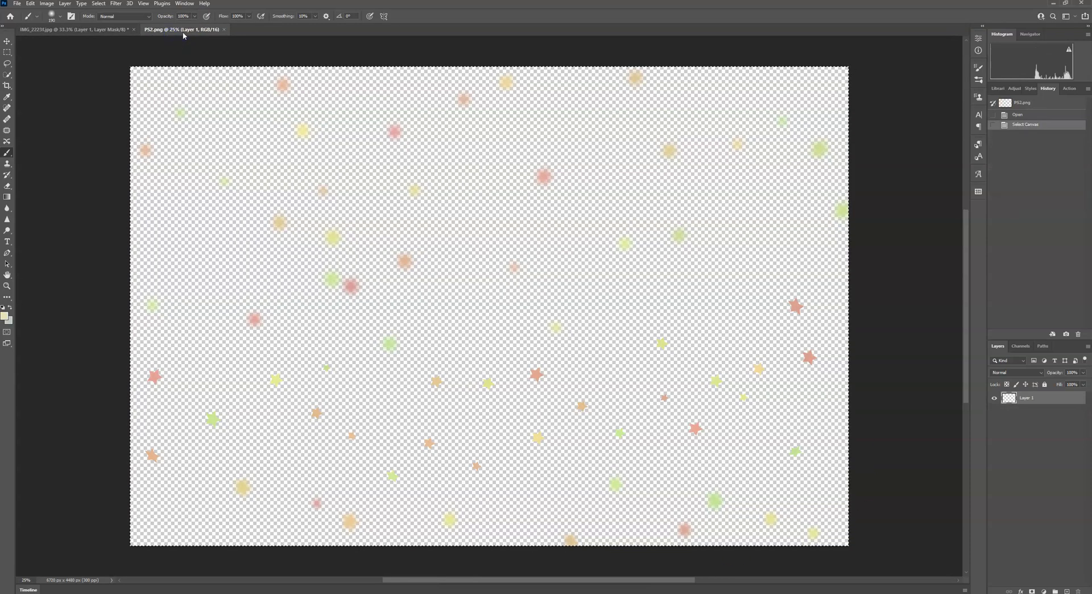
{"action": "left_click", "coordinate": [89, 30]}
{"action": "left_click", "coordinate": [29, 4]}
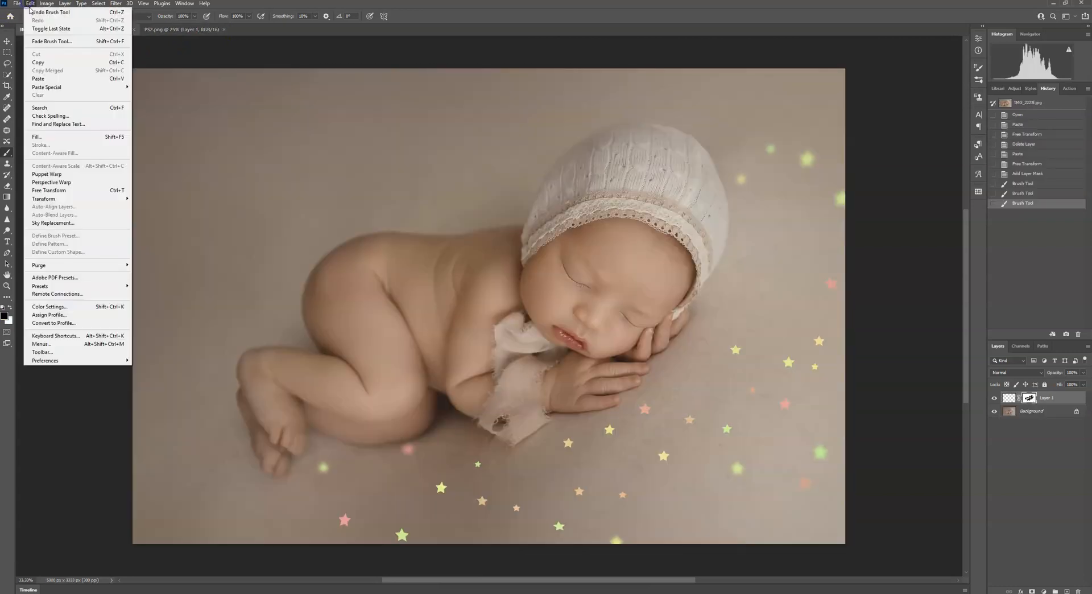
{"action": "left_click", "coordinate": [45, 78]}
Step: Scale the second star overlay to about 76% width and 83% height, position it over the photo's upper left area, and apply the transform
{"action": "key", "text": "ctrl+t"}
{"action": "left_click_drag", "start_coordinate": [135, 66], "coordinate": [204, 183]}
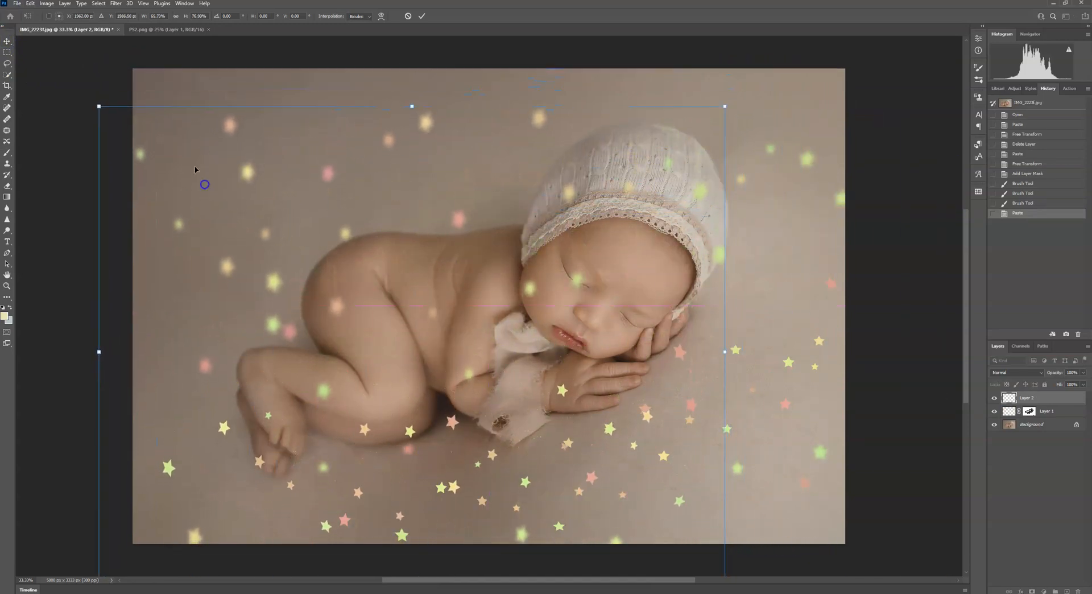
{"action": "left_click_drag", "start_coordinate": [725, 107], "coordinate": [826, 47]}
{"action": "left_click_drag", "start_coordinate": [666, 178], "coordinate": [601, 226]}
{"action": "left_click_drag", "start_coordinate": [752, 106], "coordinate": [799, 53]}
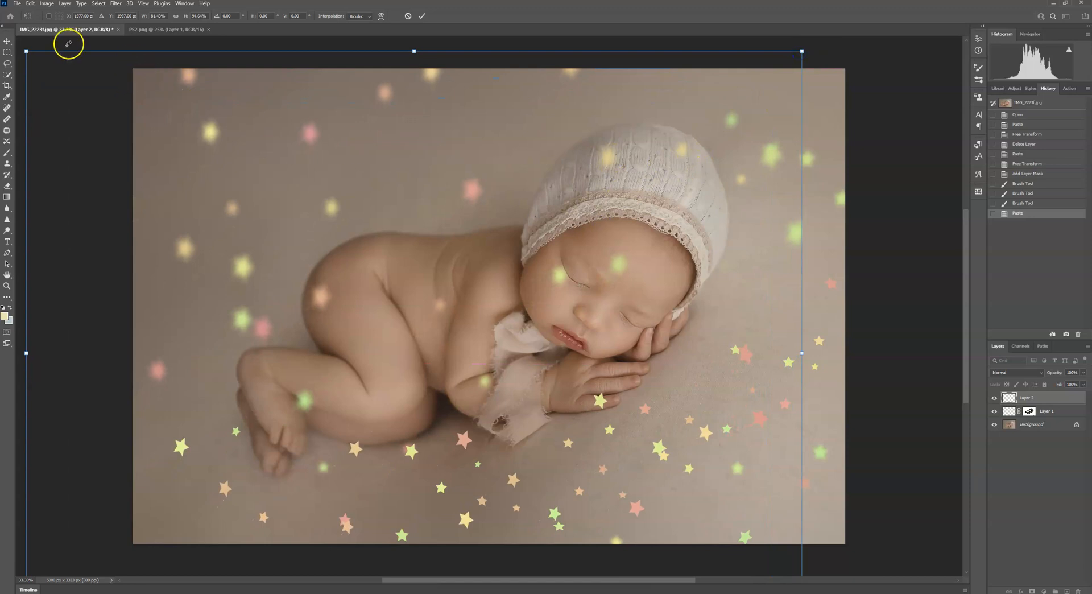
{"action": "left_click_drag", "start_coordinate": [26, 51], "coordinate": [89, 116]}
{"action": "left_click_drag", "start_coordinate": [199, 196], "coordinate": [205, 158]}
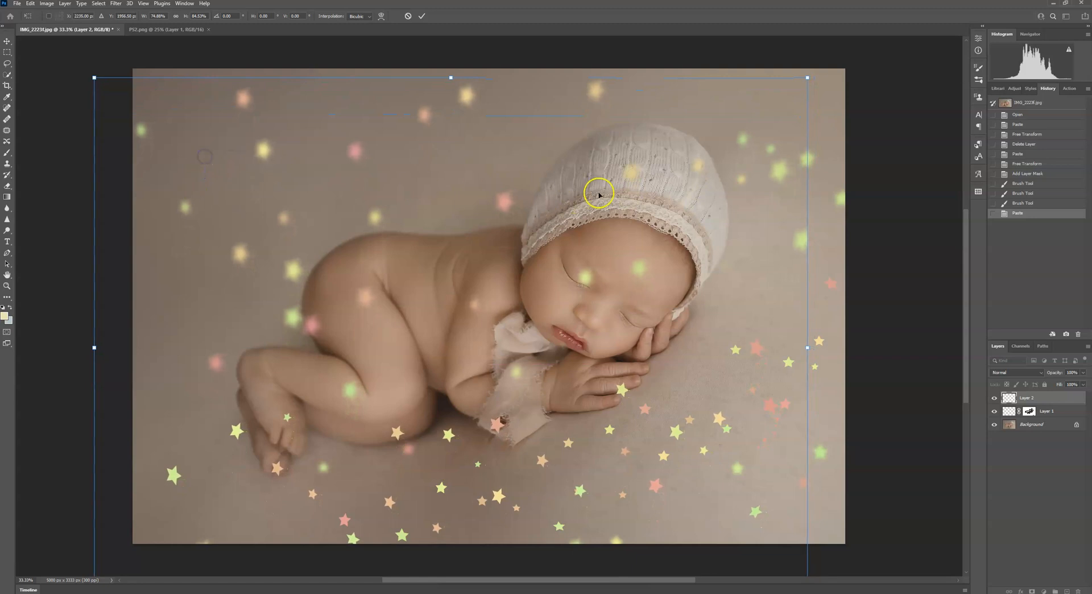
{"action": "left_click_drag", "start_coordinate": [94, 77], "coordinate": [84, 88]}
{"action": "left_click_drag", "start_coordinate": [129, 101], "coordinate": [128, 92]}
{"action": "left_click", "coordinate": [422, 16]}
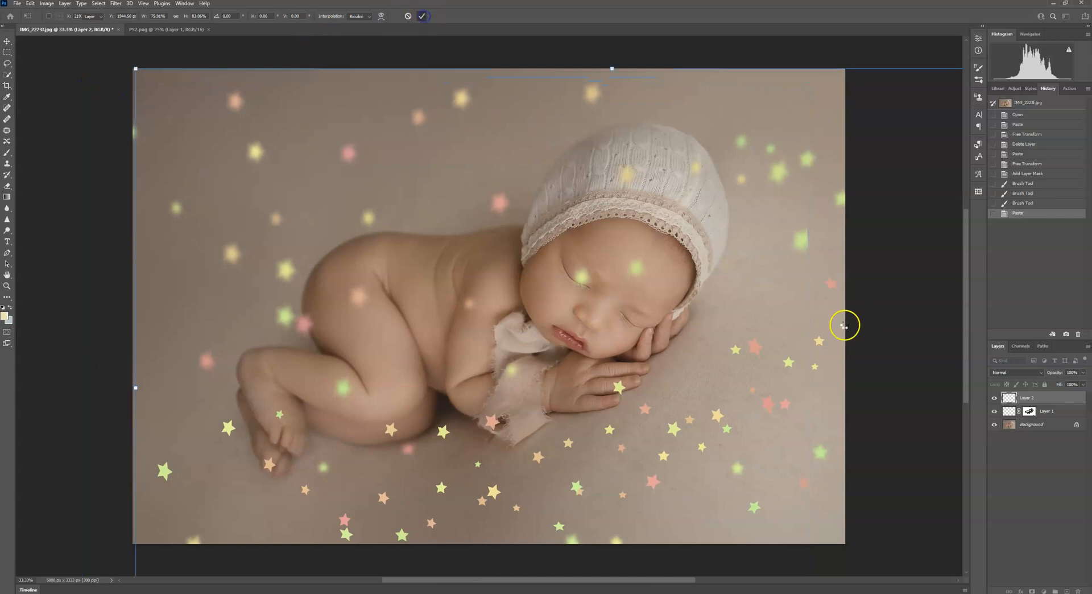
Step: Add a layer mask to the second star layer and paint out its stars along and beside the bonnet's right edge
{"action": "left_click", "coordinate": [1035, 590]}
{"action": "left_click", "coordinate": [7, 152]}
{"action": "left_click", "coordinate": [703, 270]}
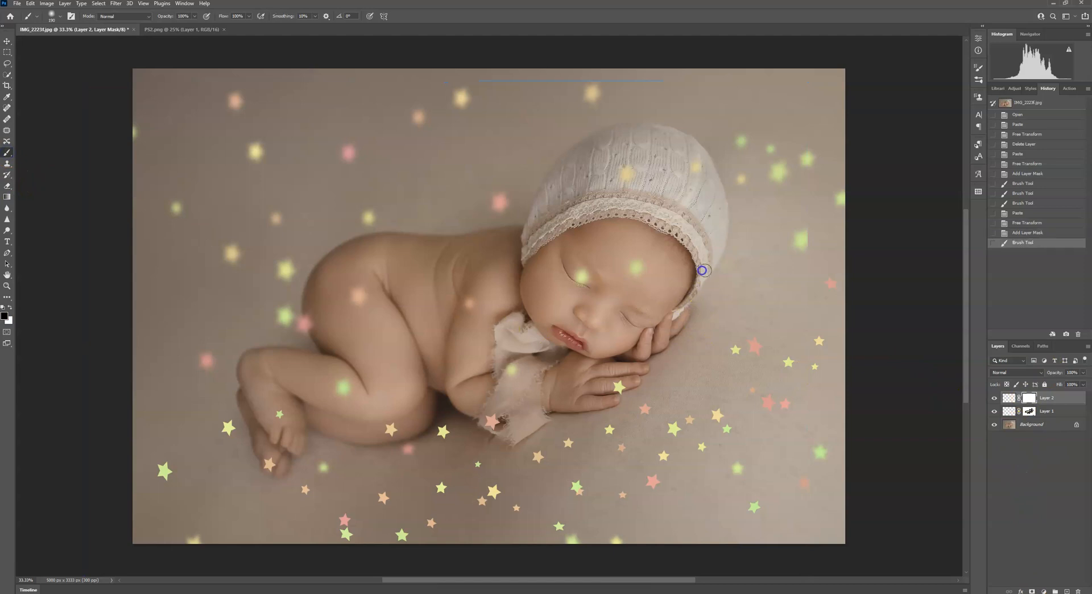
{"action": "left_click", "coordinate": [804, 233]}
{"action": "left_click", "coordinate": [689, 193]}
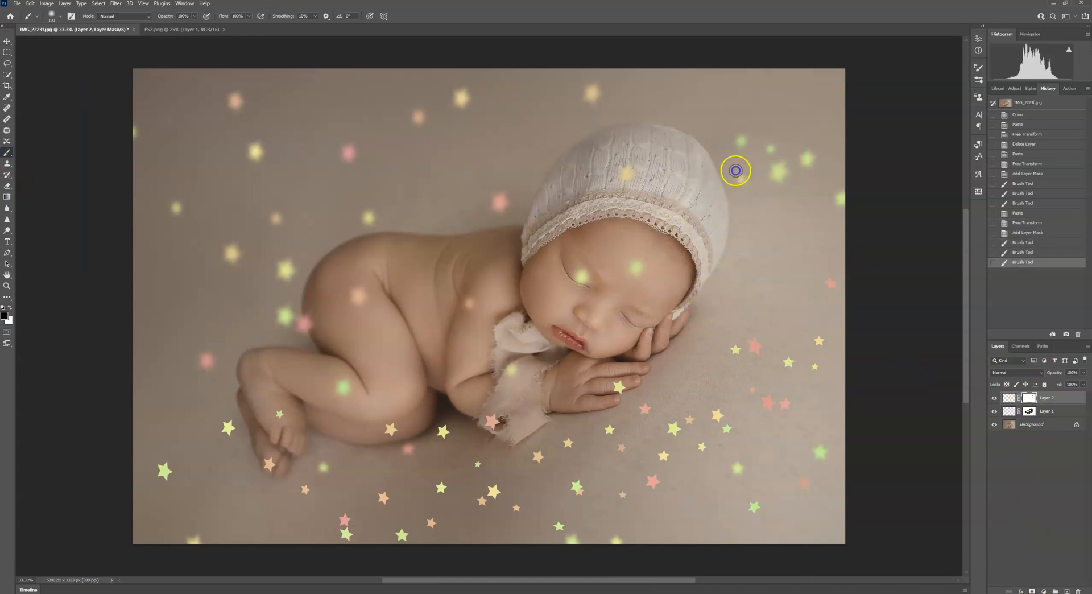
{"action": "left_click", "coordinate": [780, 173]}
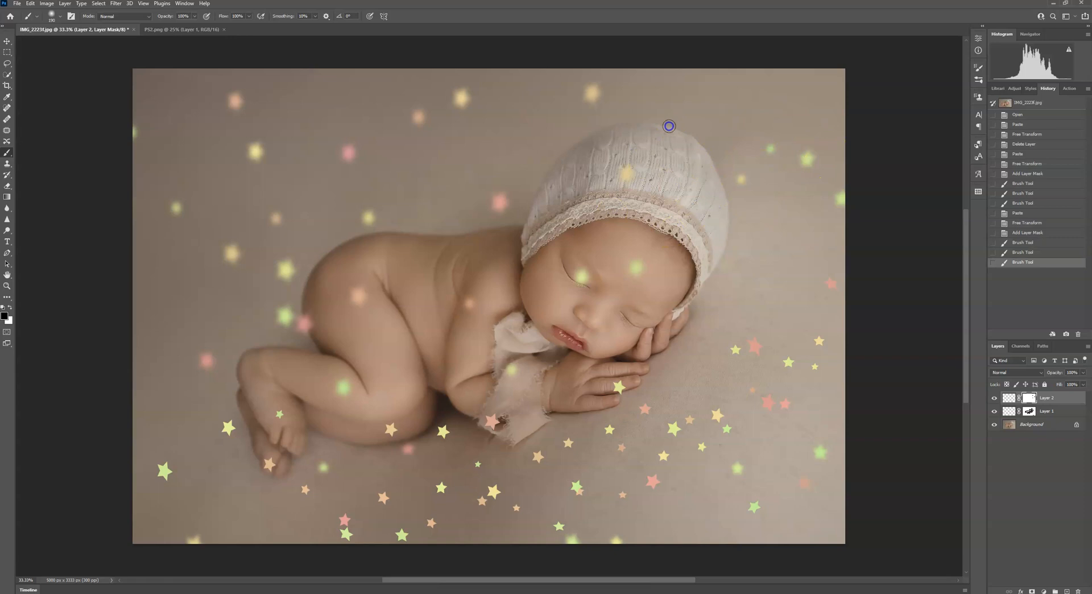
Step: Mask out the second layer's stars over the bonnet, face, hands, fabric wrap and lower thigh
{"action": "mouse_move", "coordinate": [646, 194]}
{"action": "left_mouse_down"}
{"action": "mouse_move", "coordinate": [567, 225]}
{"action": "mouse_move", "coordinate": [565, 273]}
{"action": "mouse_move", "coordinate": [600, 265]}
{"action": "mouse_move", "coordinate": [605, 278]}
{"action": "mouse_move", "coordinate": [656, 264]}
{"action": "left_mouse_up"}
{"action": "left_click", "coordinate": [647, 324]}
{"action": "left_click", "coordinate": [621, 385]}
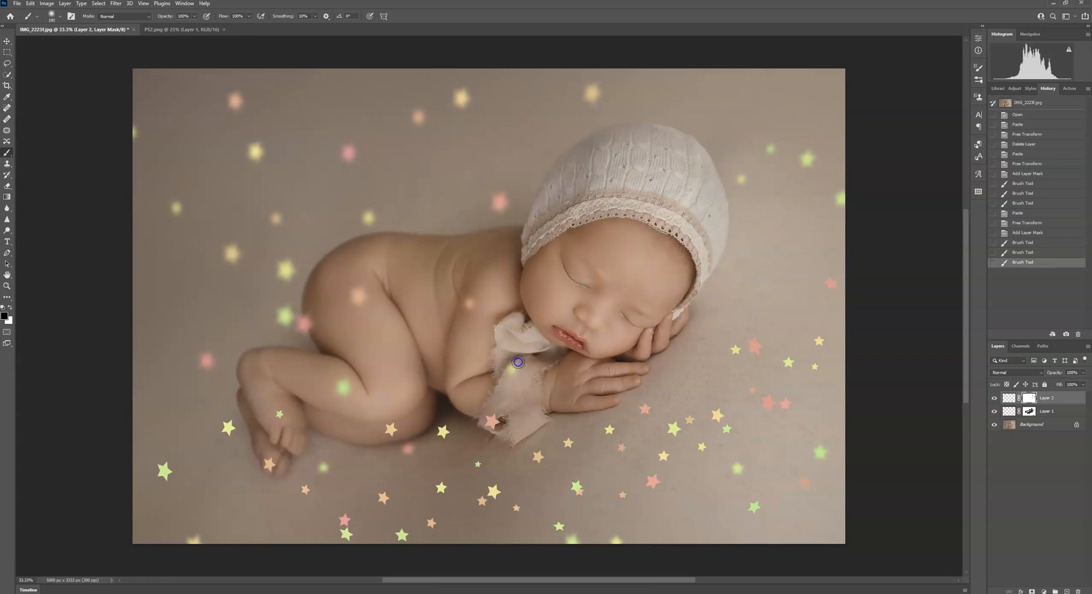
{"action": "left_click", "coordinate": [476, 425]}
{"action": "left_click", "coordinate": [444, 427]}
{"action": "mouse_move", "coordinate": [392, 429]}
{"action": "left_mouse_down"}
{"action": "mouse_move", "coordinate": [374, 432]}
{"action": "mouse_move", "coordinate": [438, 442]}
{"action": "left_mouse_up"}
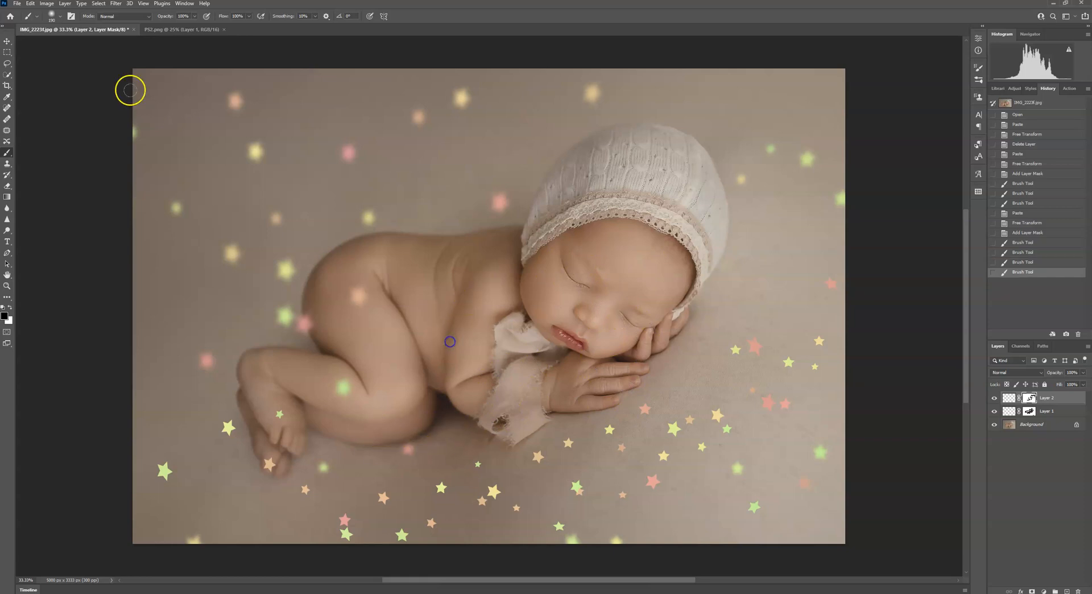
Step: Enlarge the soft round brush and mask out the second layer's stars on the foreground blanket and over the baby's legs and feet
{"action": "left_click", "coordinate": [61, 16]}
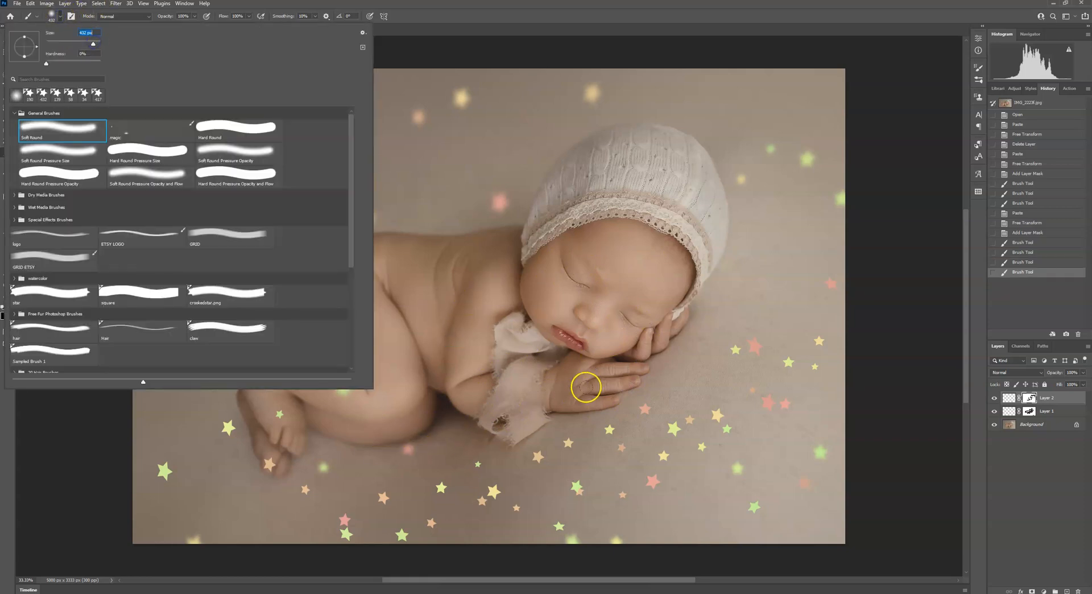
{"action": "left_click", "coordinate": [576, 393]}
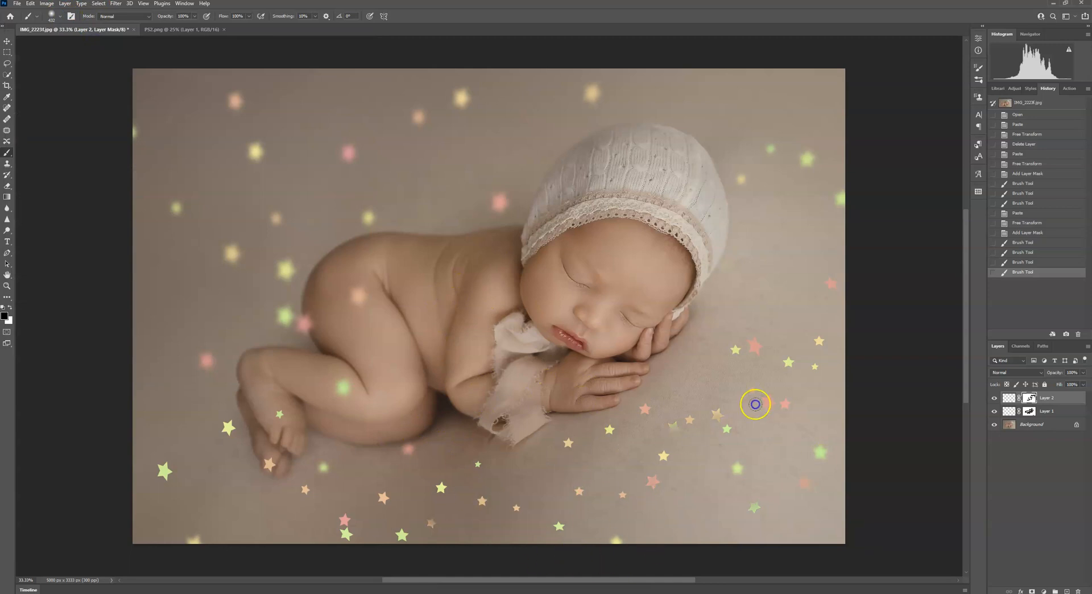
{"action": "mouse_move", "coordinate": [925, 257]}
{"action": "left_mouse_down"}
{"action": "mouse_move", "coordinate": [636, 446]}
{"action": "mouse_move", "coordinate": [903, 483]}
{"action": "mouse_move", "coordinate": [730, 455]}
{"action": "mouse_move", "coordinate": [722, 512]}
{"action": "mouse_move", "coordinate": [652, 534]}
{"action": "left_mouse_up"}
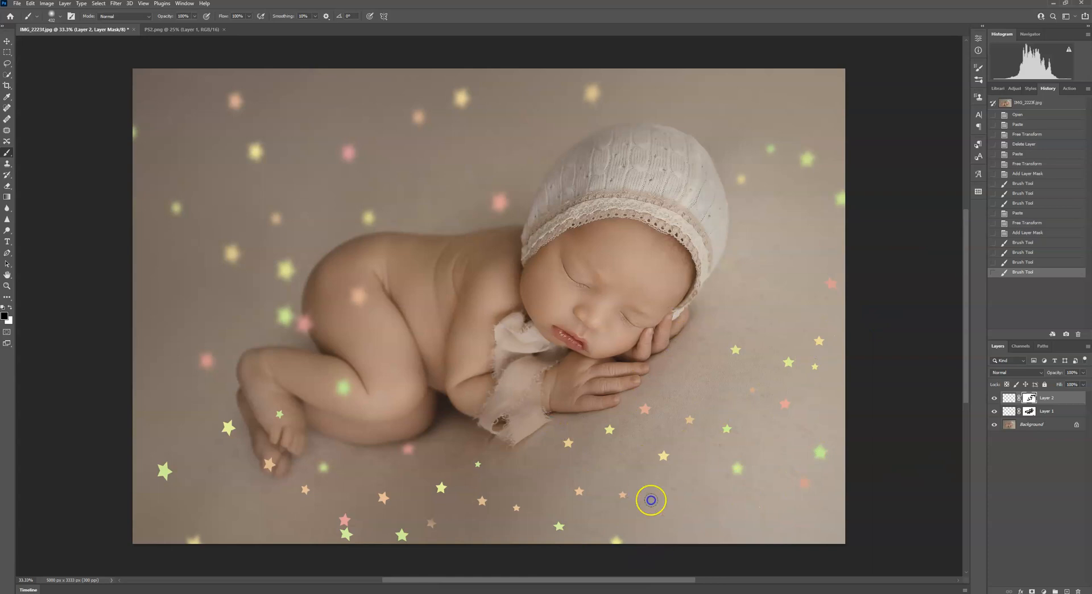
{"action": "mouse_move", "coordinate": [404, 511]}
{"action": "left_mouse_down"}
{"action": "mouse_move", "coordinate": [351, 511]}
{"action": "mouse_move", "coordinate": [343, 467]}
{"action": "mouse_move", "coordinate": [307, 454]}
{"action": "mouse_move", "coordinate": [326, 423]}
{"action": "mouse_move", "coordinate": [304, 387]}
{"action": "mouse_move", "coordinate": [285, 386]}
{"action": "mouse_move", "coordinate": [224, 438]}
{"action": "mouse_move", "coordinate": [288, 441]}
{"action": "mouse_move", "coordinate": [134, 510]}
{"action": "mouse_move", "coordinate": [116, 452]}
{"action": "mouse_move", "coordinate": [260, 553]}
{"action": "left_mouse_up"}
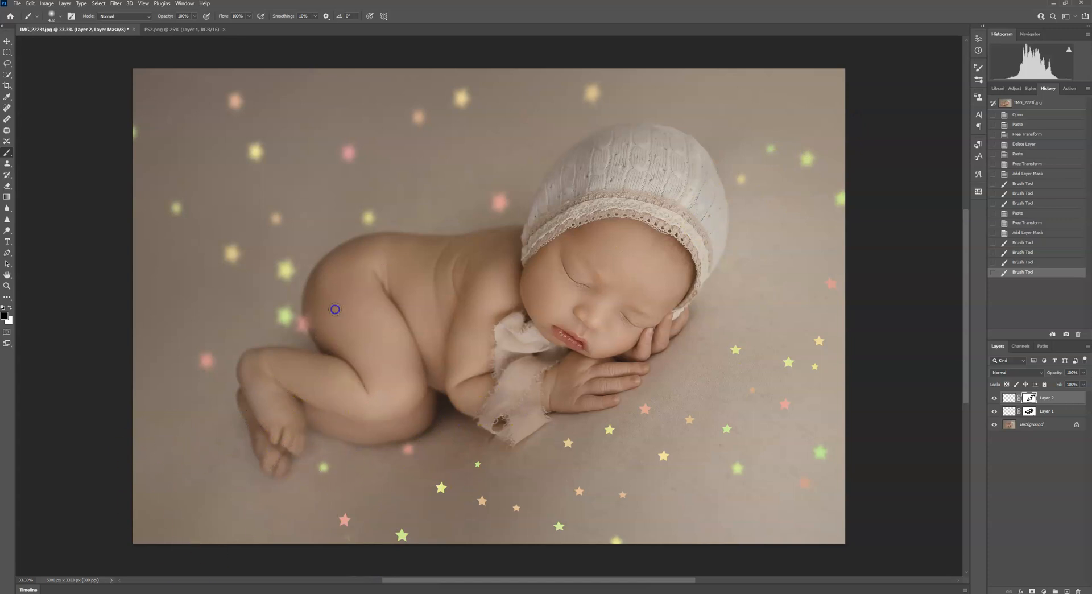
Step: Mask out the second star layer's remaining stars over the baby's thigh, back, arm and knee
{"action": "left_click", "coordinate": [385, 405]}
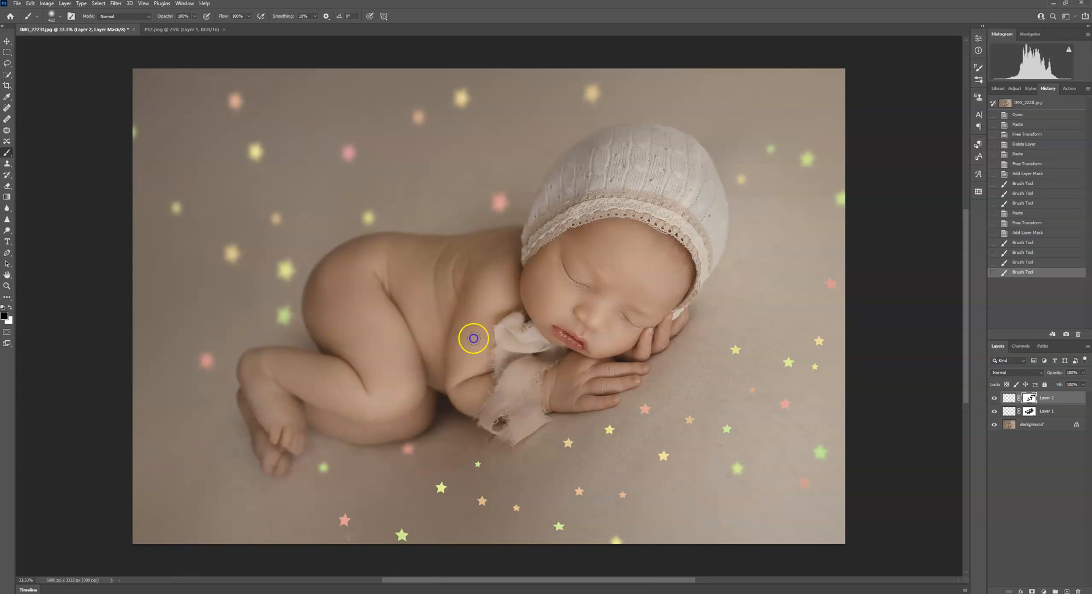
{"action": "left_click_drag", "start_coordinate": [422, 376], "coordinate": [395, 323]}
{"action": "mouse_move", "coordinate": [492, 311]}
{"action": "left_mouse_down"}
{"action": "mouse_move", "coordinate": [407, 331]}
{"action": "mouse_move", "coordinate": [480, 268]}
{"action": "left_mouse_up"}
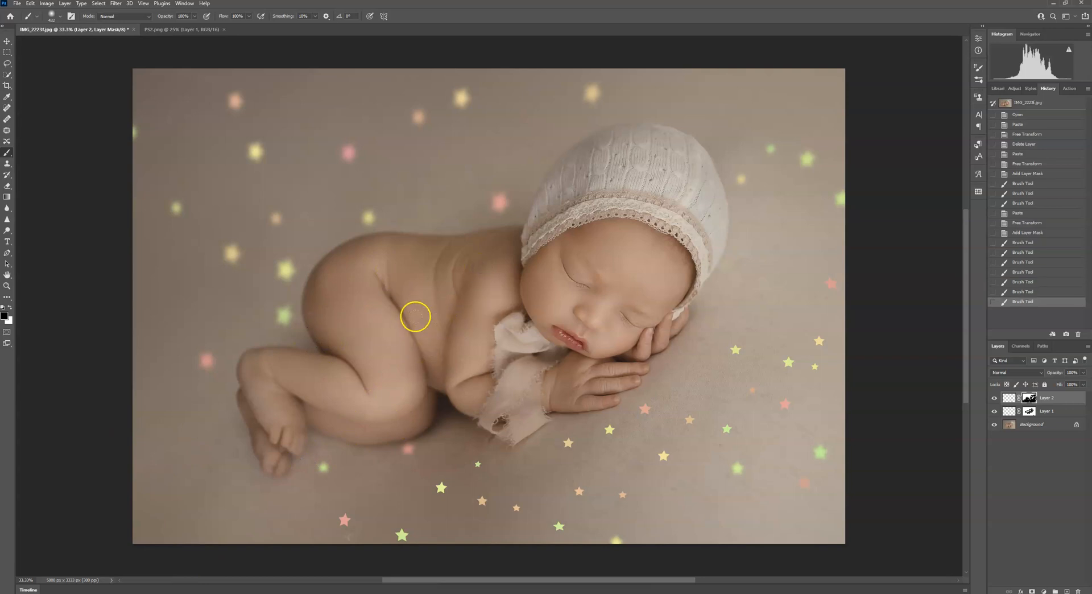
{"action": "left_click", "coordinate": [290, 363]}
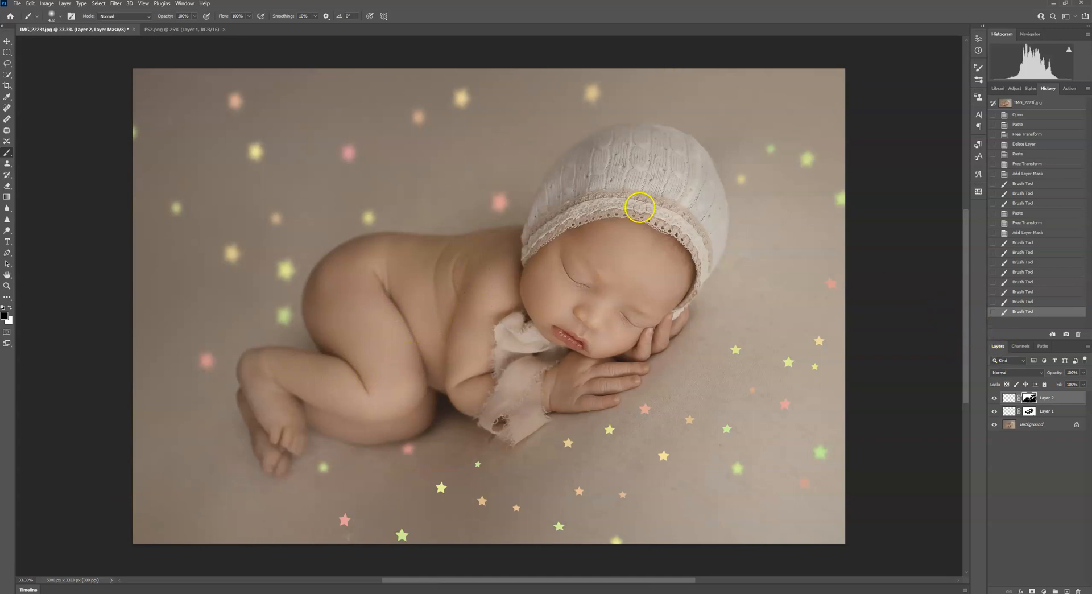
Step: On the second star layer's image, use the Healing Brush to copy the small orange star from the upper background onto the blanket beside the feet
{"action": "left_click", "coordinate": [1011, 398]}
{"action": "left_click", "coordinate": [1010, 398]}
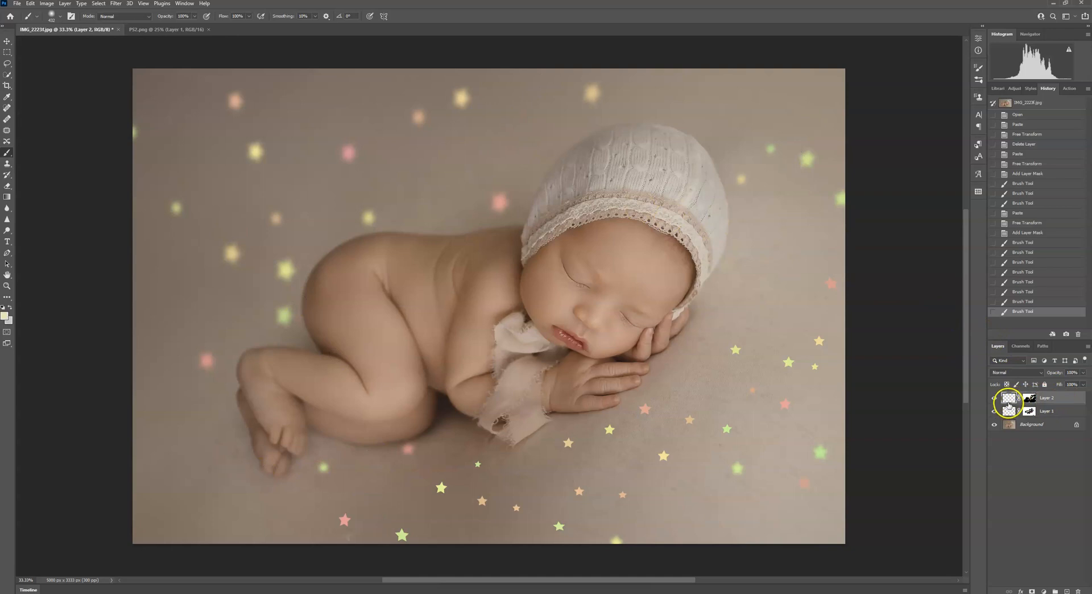
{"action": "left_click", "coordinate": [7, 119]}
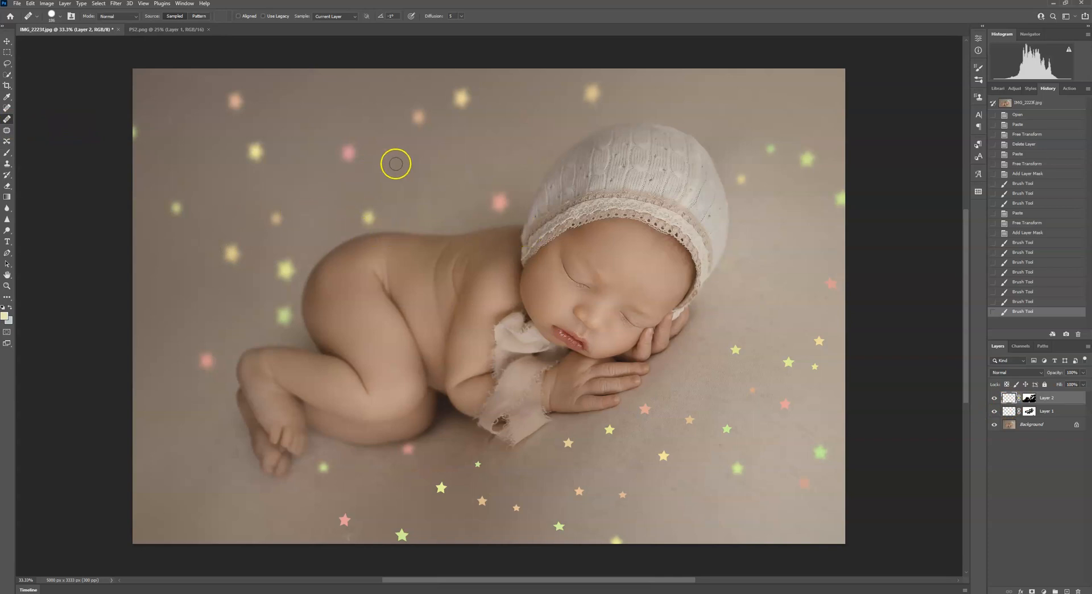
{"action": "left_click", "coordinate": [175, 436]}
{"action": "left_click_drag", "start_coordinate": [171, 436], "coordinate": [170, 428]}
{"action": "left_click", "coordinate": [172, 425]}
{"action": "left_click", "coordinate": [169, 420]}
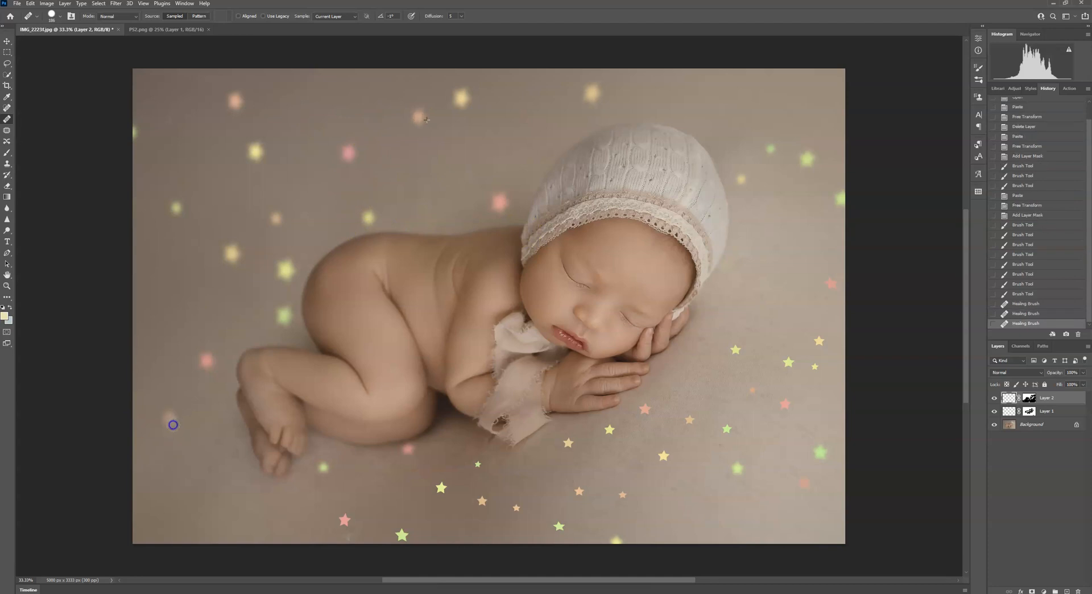
{"action": "left_click", "coordinate": [170, 414]}
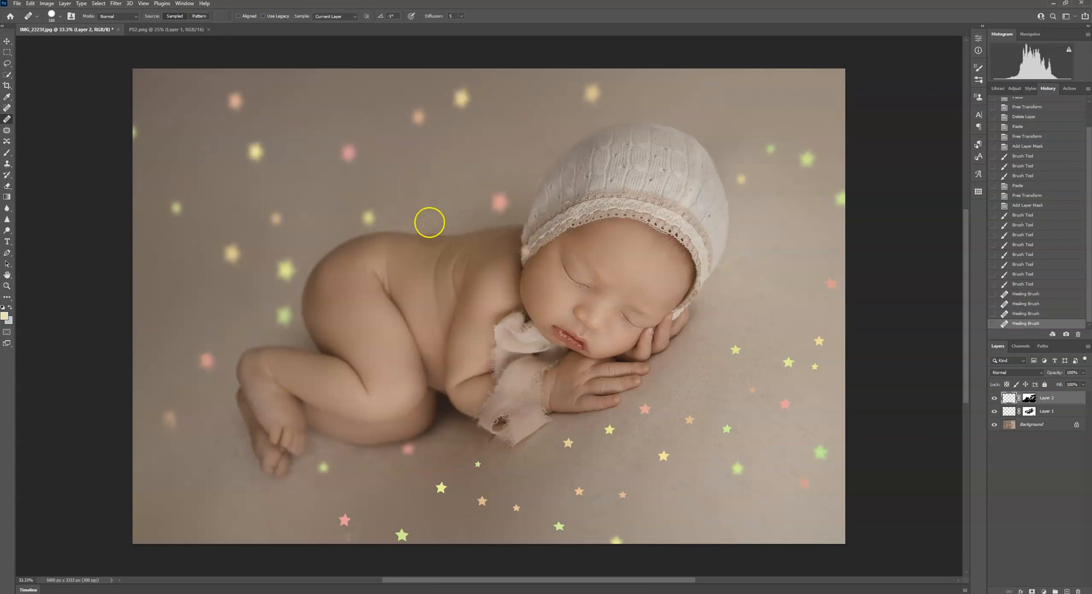
Step: Try to paint out the spots around the pink star near the photo's lower edge on the first star layer's mask
{"action": "left_click", "coordinate": [1030, 411]}
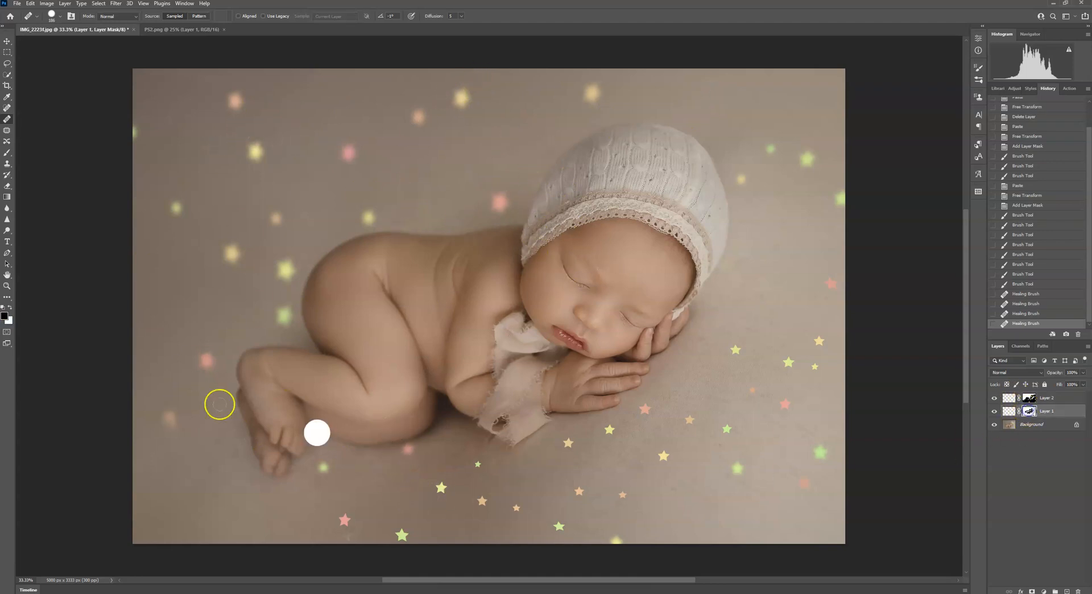
{"action": "left_click", "coordinate": [7, 152]}
{"action": "left_click", "coordinate": [348, 520]}
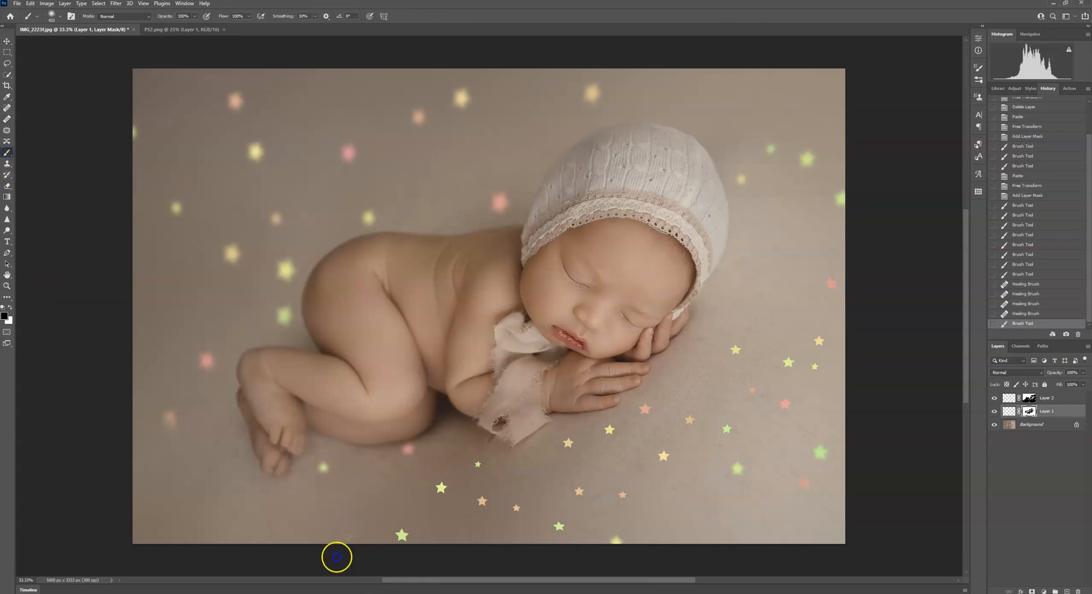
{"action": "left_click", "coordinate": [344, 539]}
{"action": "left_click", "coordinate": [342, 541]}
{"action": "left_click", "coordinate": [314, 550]}
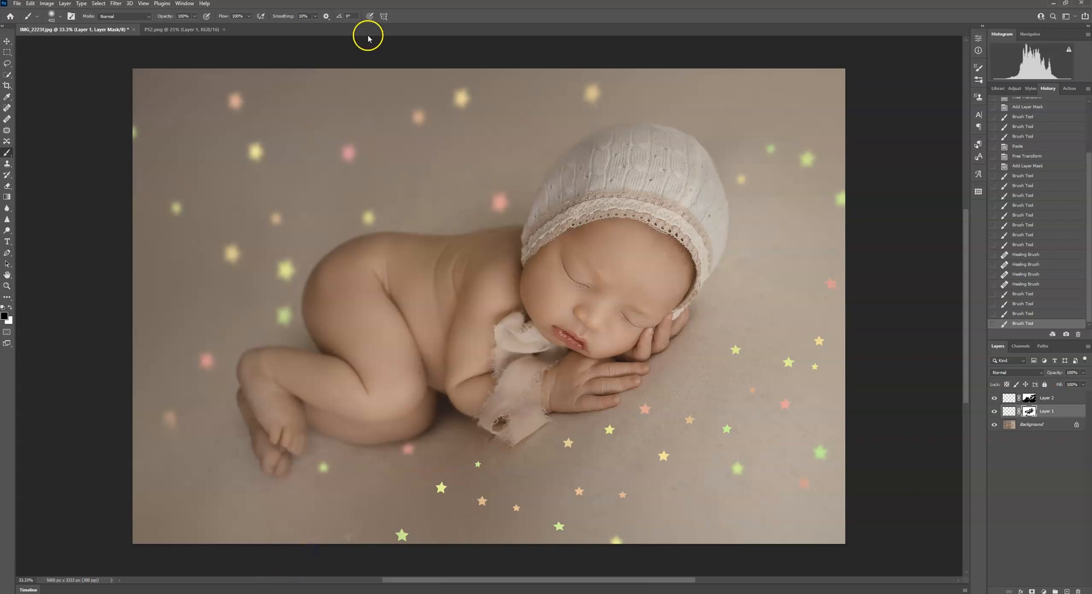
Step: Delete the brush strokes just made on the first star layer's mask from the history
{"action": "left_click", "coordinate": [1024, 303]}
{"action": "left_click", "coordinate": [1078, 334]}
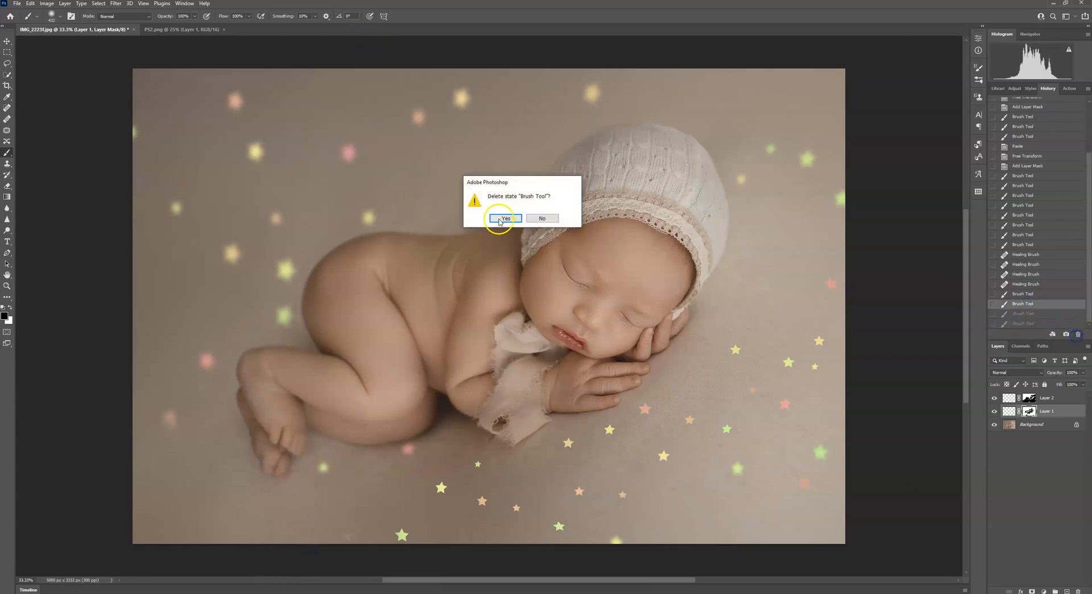
{"action": "left_click", "coordinate": [512, 226]}
{"action": "left_click", "coordinate": [1078, 334]}
{"action": "left_click", "coordinate": [511, 219]}
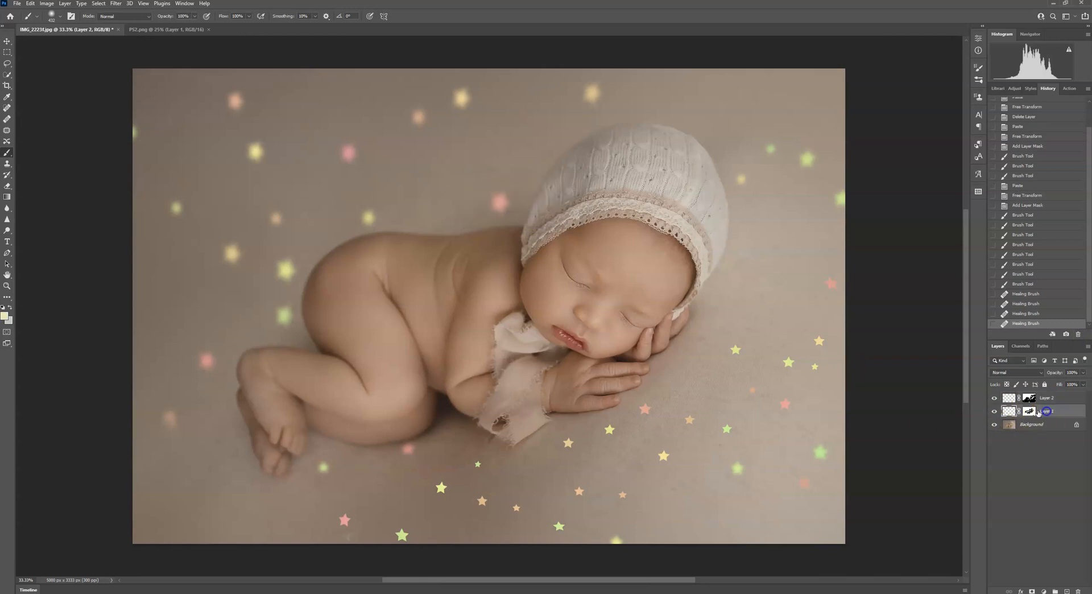
Step: Try painting around the pink star on the first layer's mask again and delete those strokes from the history
{"action": "left_click", "coordinate": [354, 529]}
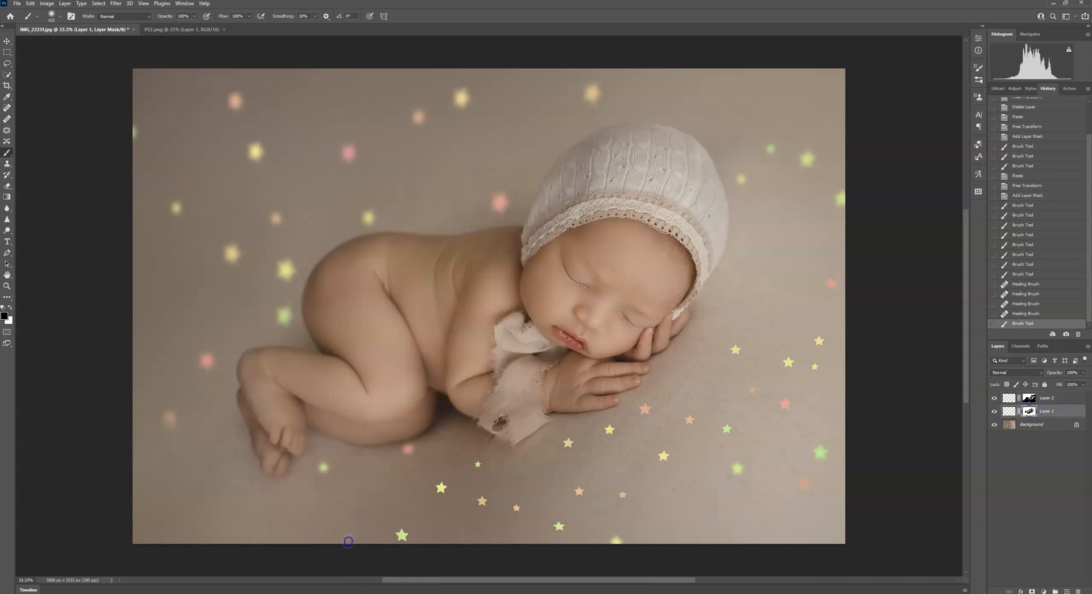
{"action": "left_click", "coordinate": [338, 538]}
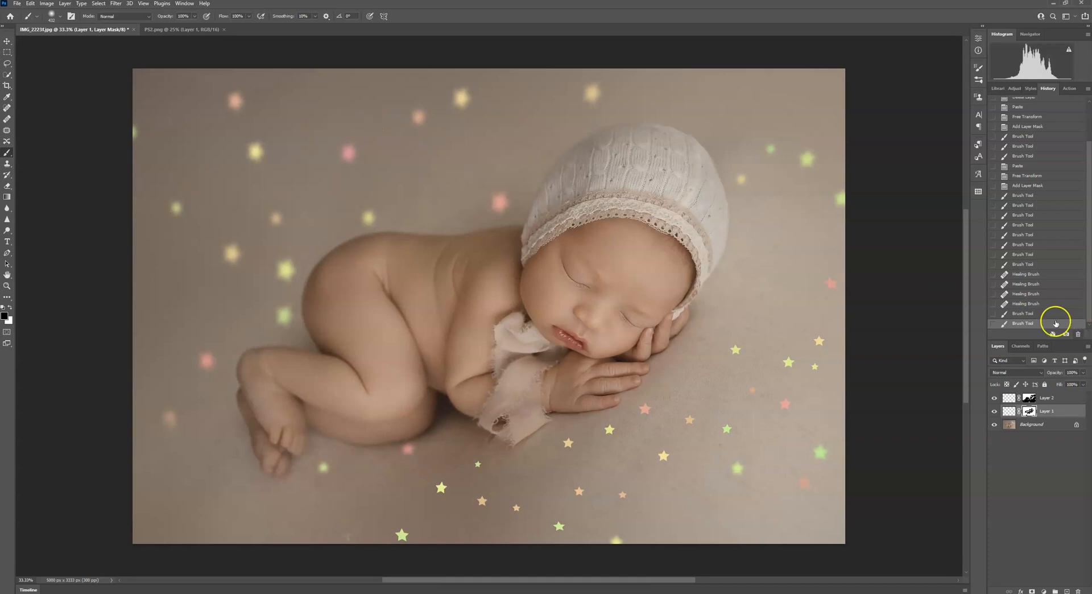
{"action": "left_click", "coordinate": [1027, 314]}
{"action": "left_click", "coordinate": [1079, 334]}
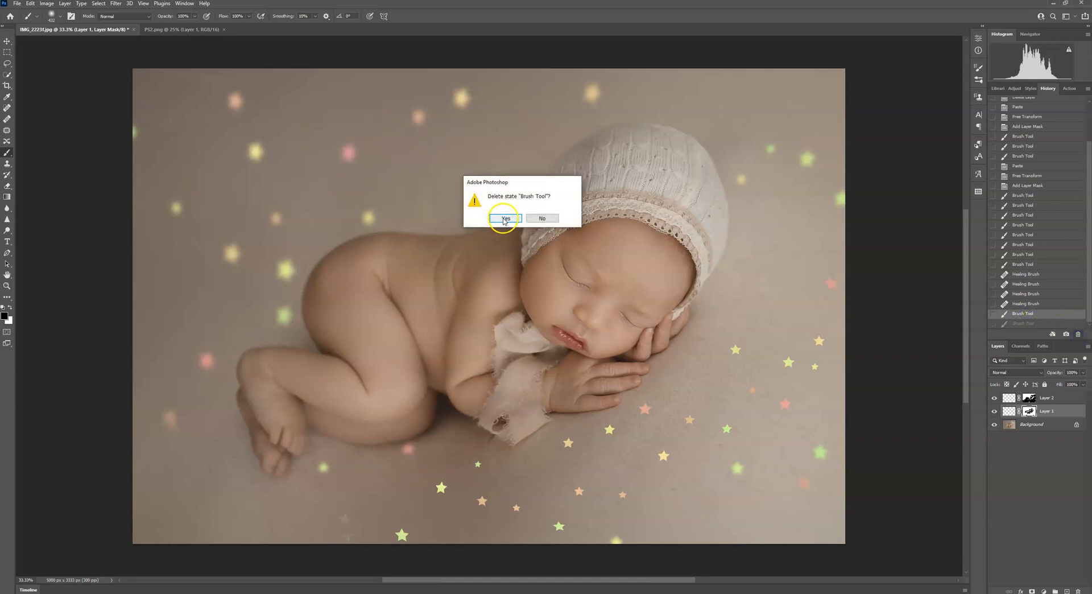
{"action": "left_click", "coordinate": [503, 218]}
Step: Mask out the second star layer's stray spots just below the pink star at the photo's lower edge
{"action": "left_click", "coordinate": [1030, 398]}
{"action": "left_click", "coordinate": [3, 307]}
{"action": "left_click", "coordinate": [355, 534]}
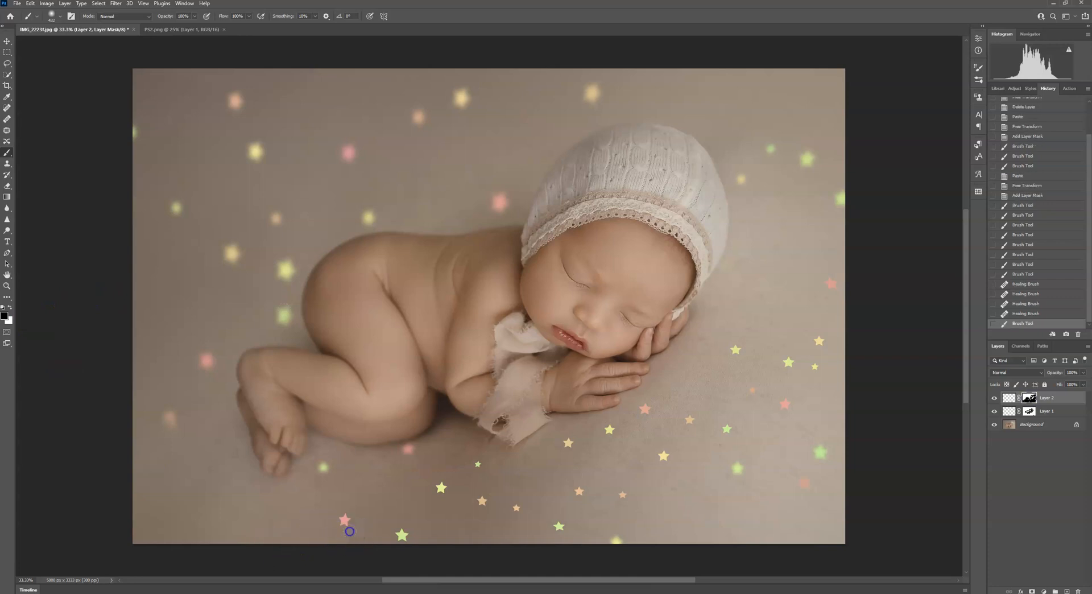
{"action": "left_click", "coordinate": [312, 532]}
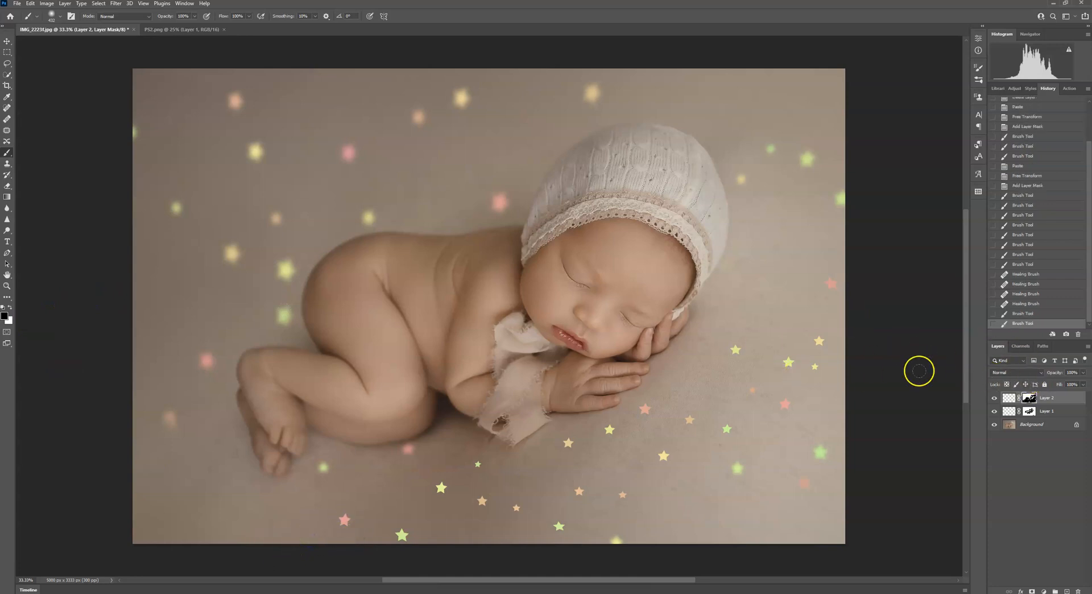
Step: Merge the two masked star layers into a single layer
{"action": "left_click", "coordinate": [1052, 412], "text": "shift"}
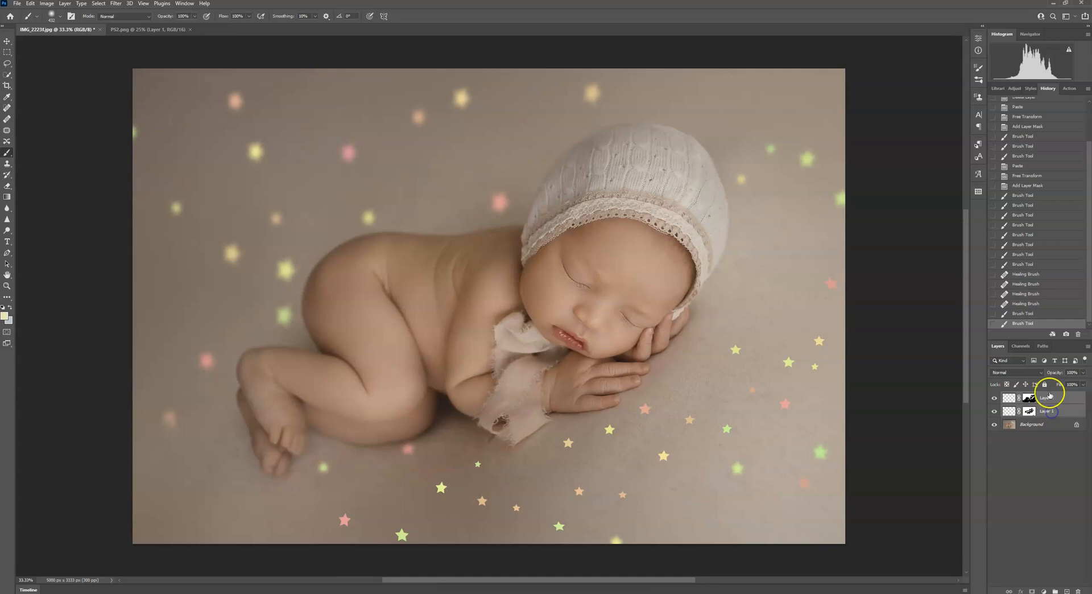
{"action": "right_click", "coordinate": [1050, 412]}
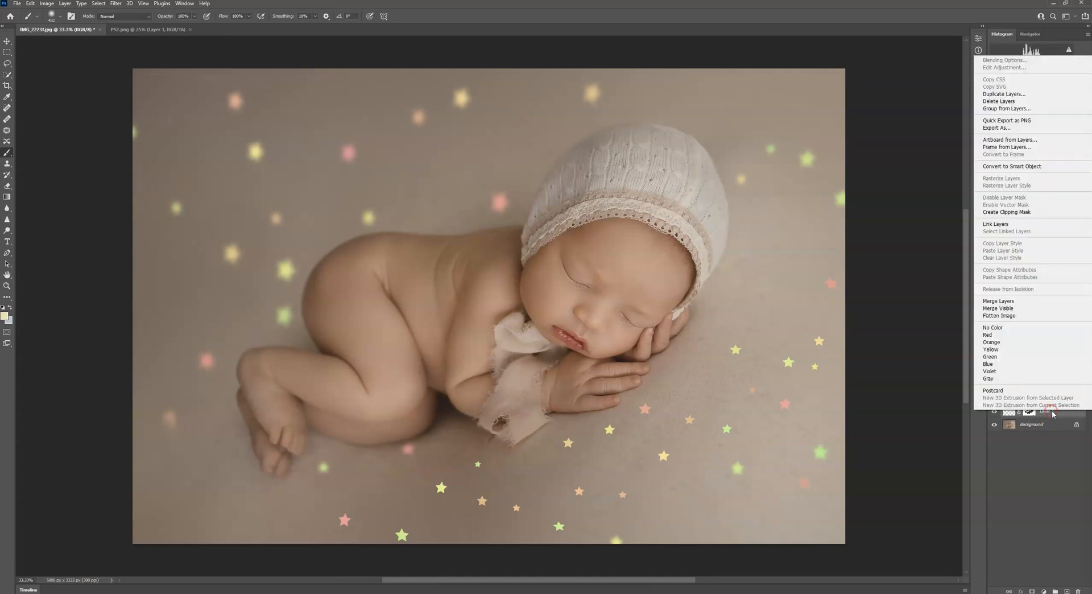
{"action": "left_click", "coordinate": [1030, 304]}
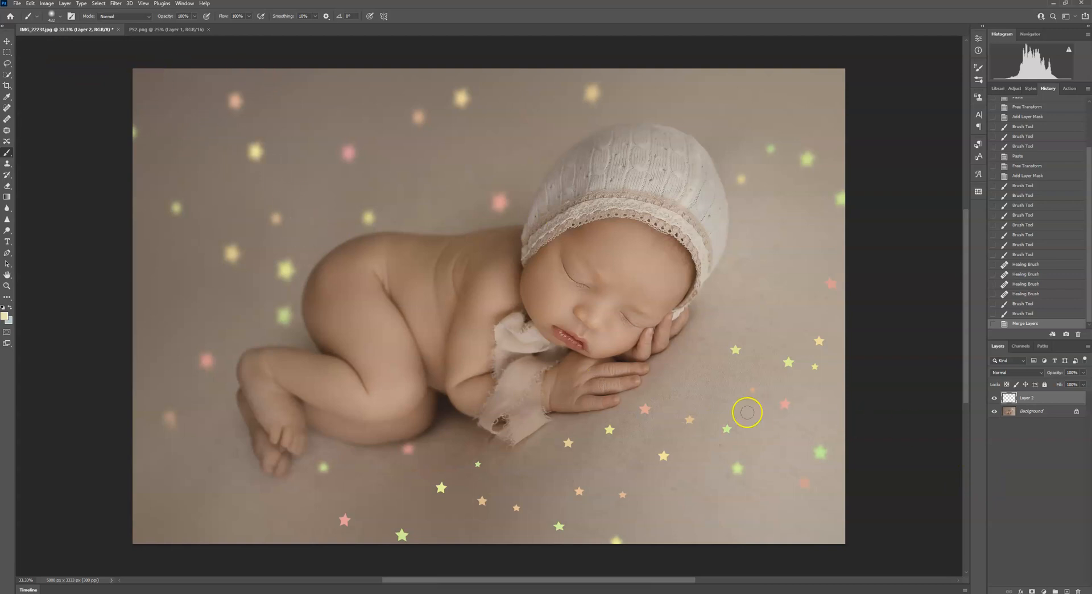
Step: Add a new layer and draw a linear black-to-transparent gradient diagonally from the photo's upper left corner towards the lower right
{"action": "left_click", "coordinate": [1068, 591]}
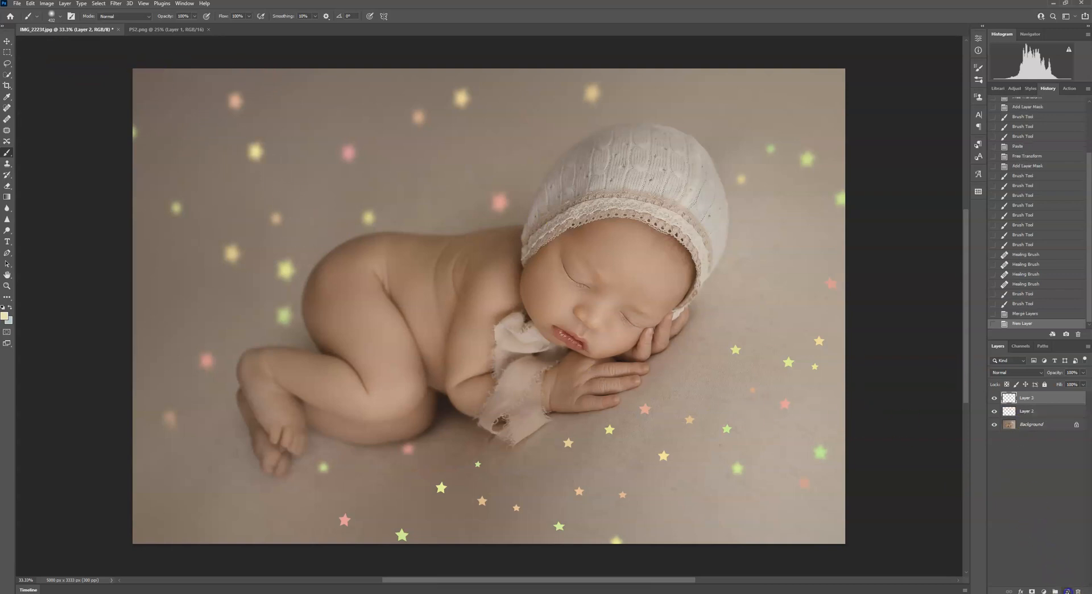
{"action": "left_click", "coordinate": [8, 197]}
{"action": "left_click", "coordinate": [64, 16]}
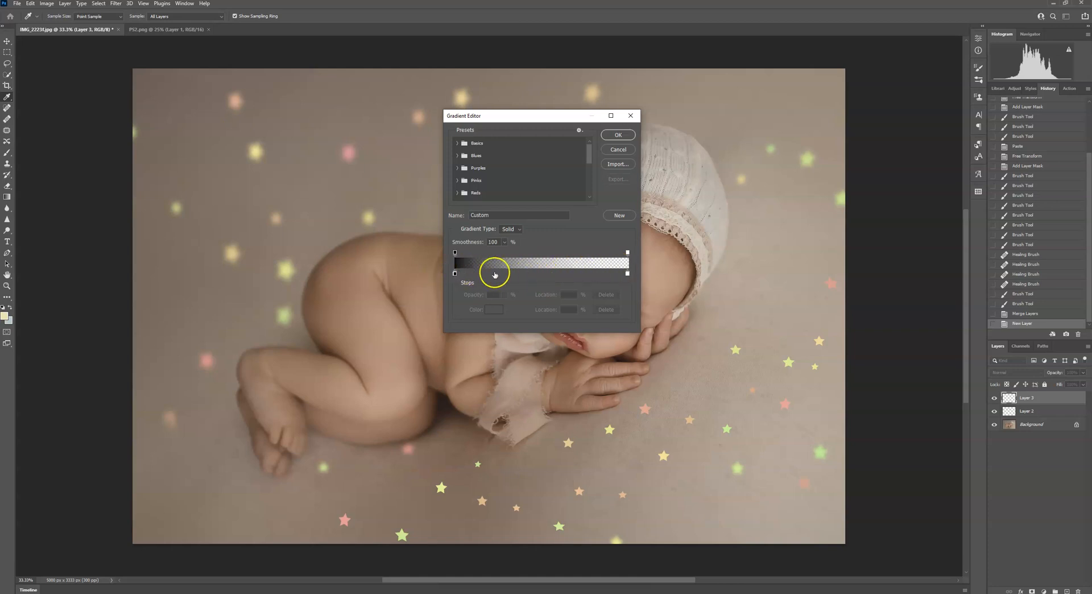
{"action": "left_click", "coordinate": [624, 136]}
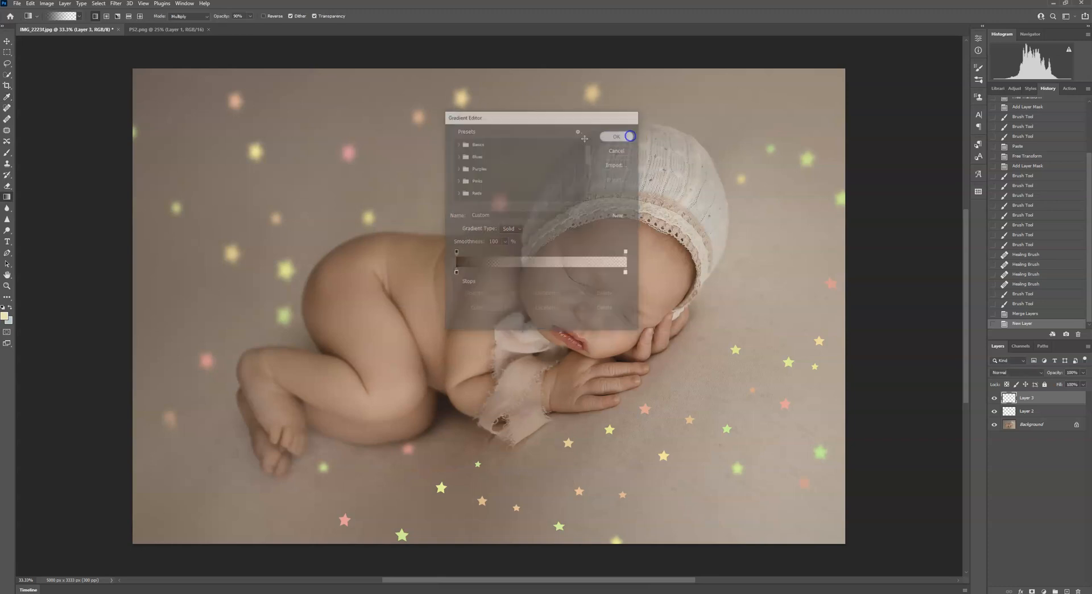
{"action": "left_click_drag", "start_coordinate": [99, 98], "coordinate": [882, 439]}
{"action": "left_click", "coordinate": [826, 392]}
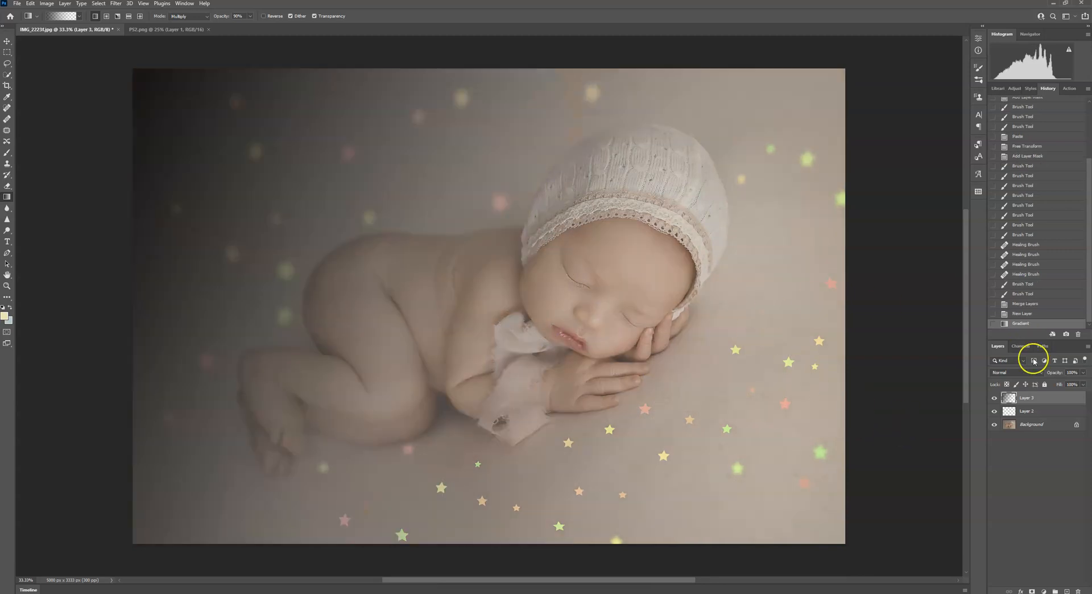
Step: Set the gradient layer's blend mode to Soft Light and clip it to the merged star layer
{"action": "left_click", "coordinate": [1021, 373]}
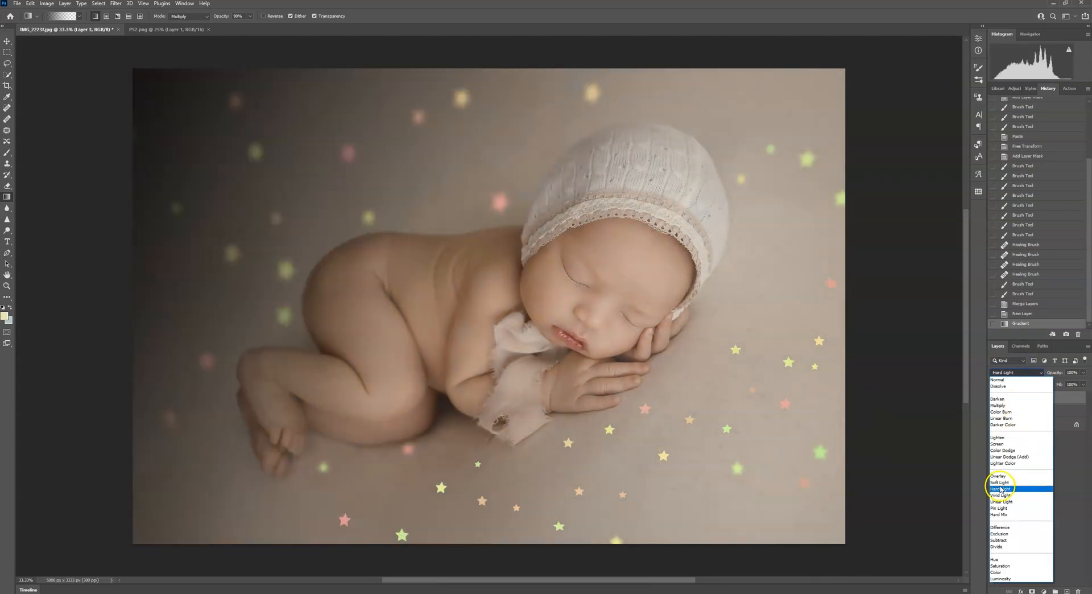
{"action": "left_click", "coordinate": [1000, 483]}
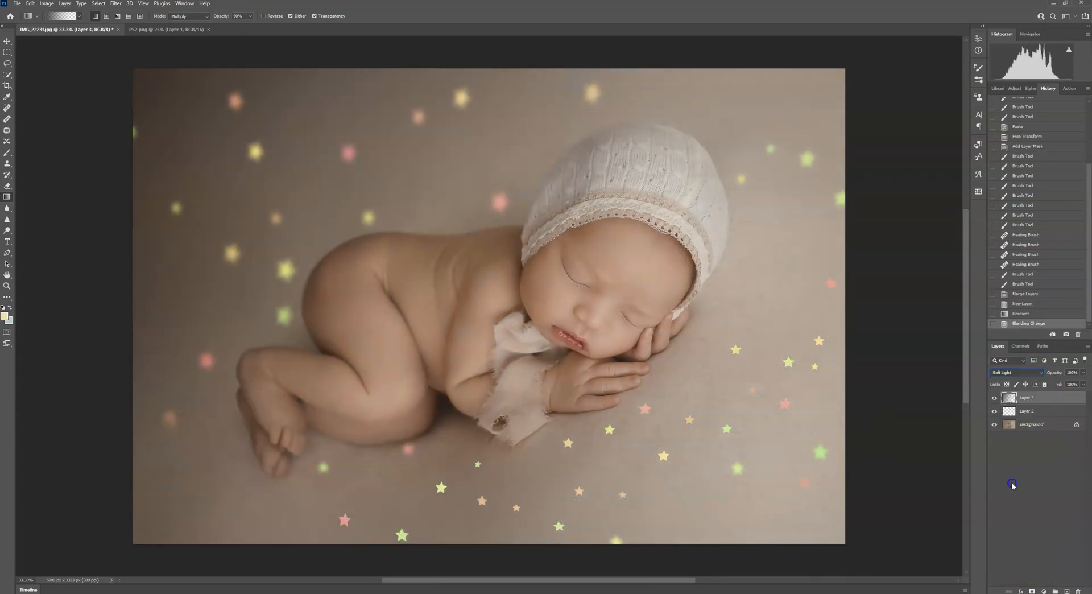
{"action": "mouse_move", "coordinate": [1038, 404]}
{"action": "left_mouse_down"}
{"action": "mouse_move", "coordinate": [1034, 419]}
{"action": "mouse_move", "coordinate": [1034, 405]}
{"action": "left_mouse_up"}
{"action": "left_click", "coordinate": [1034, 405], "text": "alt"}
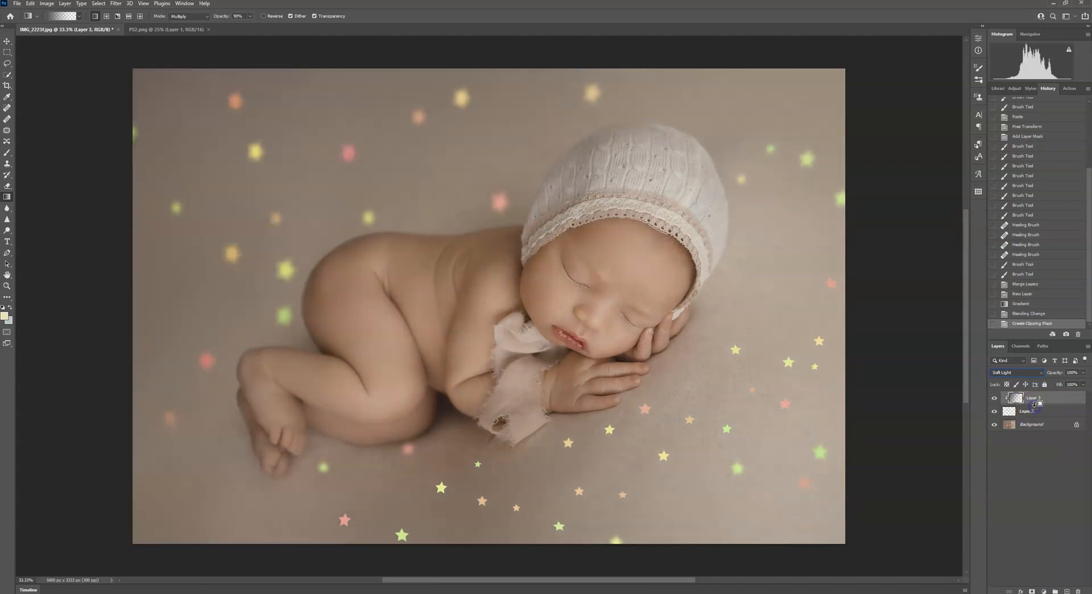
Step: Toggle the gradient layer's visibility to compare its effect on the stars, and delete that layer
{"action": "left_click", "coordinate": [994, 399]}
{"action": "left_click", "coordinate": [995, 399]}
{"action": "left_click", "coordinate": [995, 399]}
{"action": "left_click", "coordinate": [994, 400]}
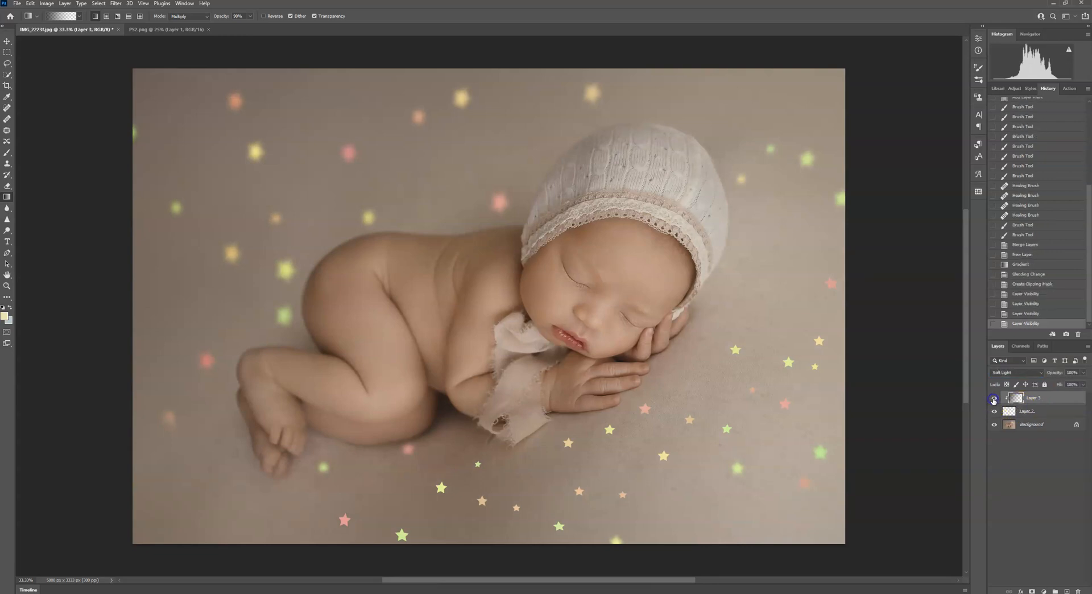
{"action": "left_click", "coordinate": [994, 400]}
{"action": "left_click", "coordinate": [994, 400]}
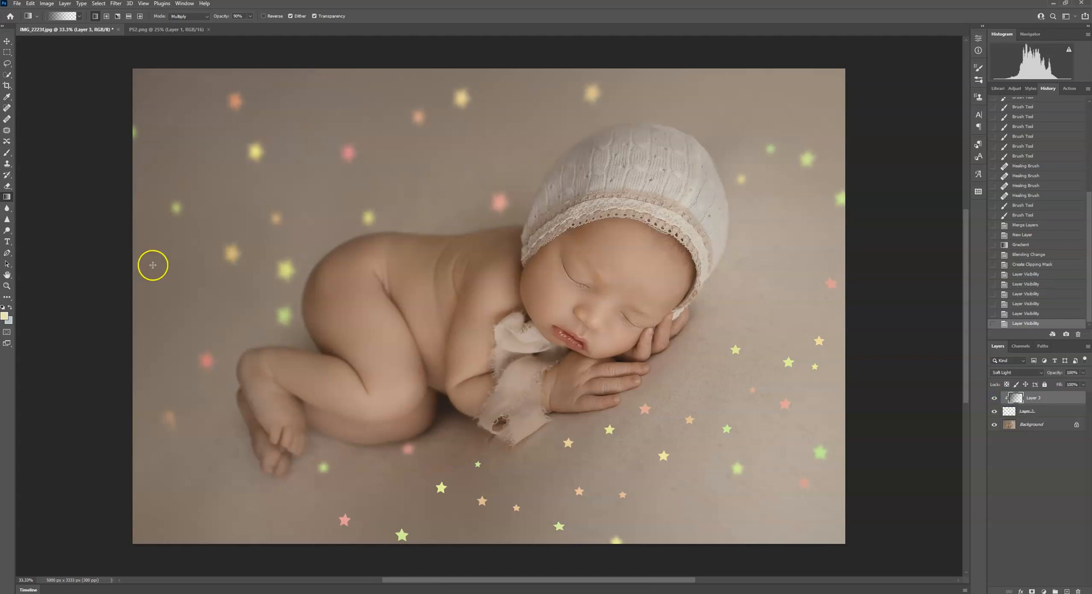
{"action": "left_click", "coordinate": [1044, 402]}
{"action": "left_click_drag", "start_coordinate": [1065, 404], "coordinate": [1078, 590]}
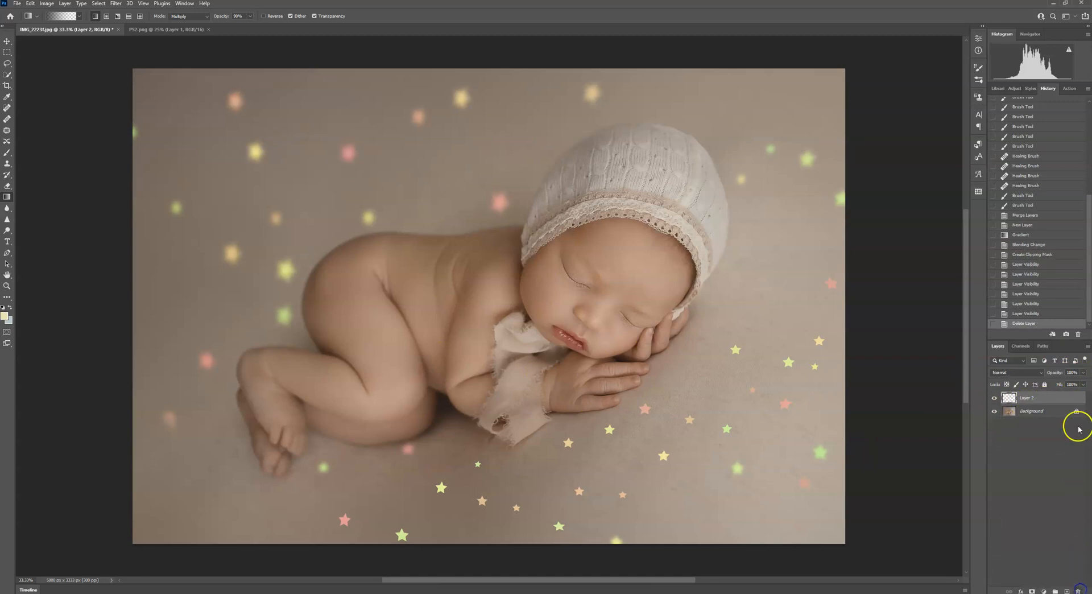
Step: Set the merged star layer's blend mode to Multiply at 100% opacity and flatten the image
{"action": "left_click", "coordinate": [1022, 373]}
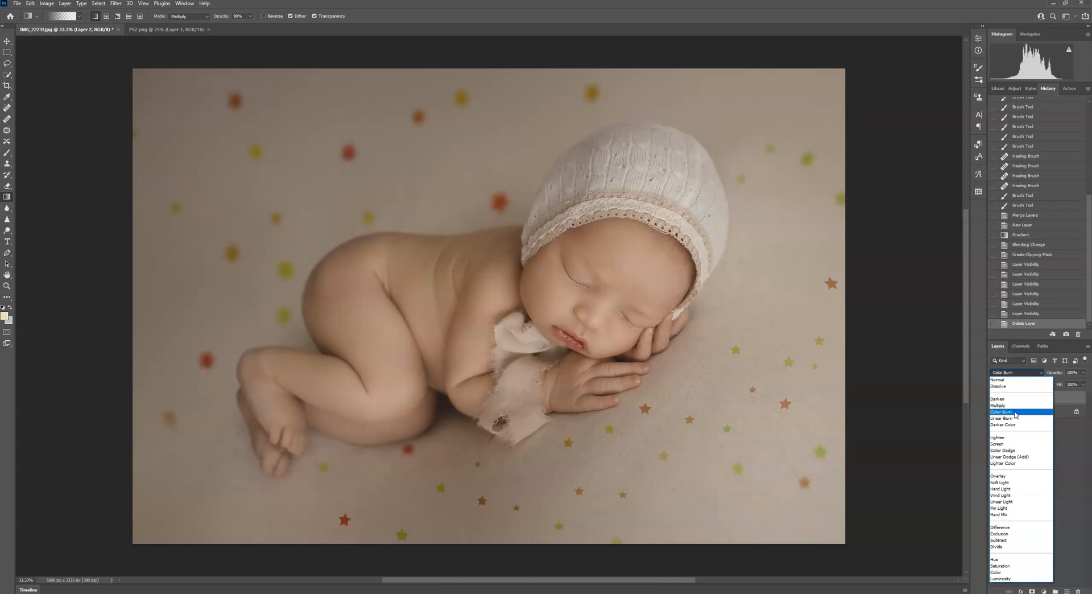
{"action": "left_click", "coordinate": [1018, 445]}
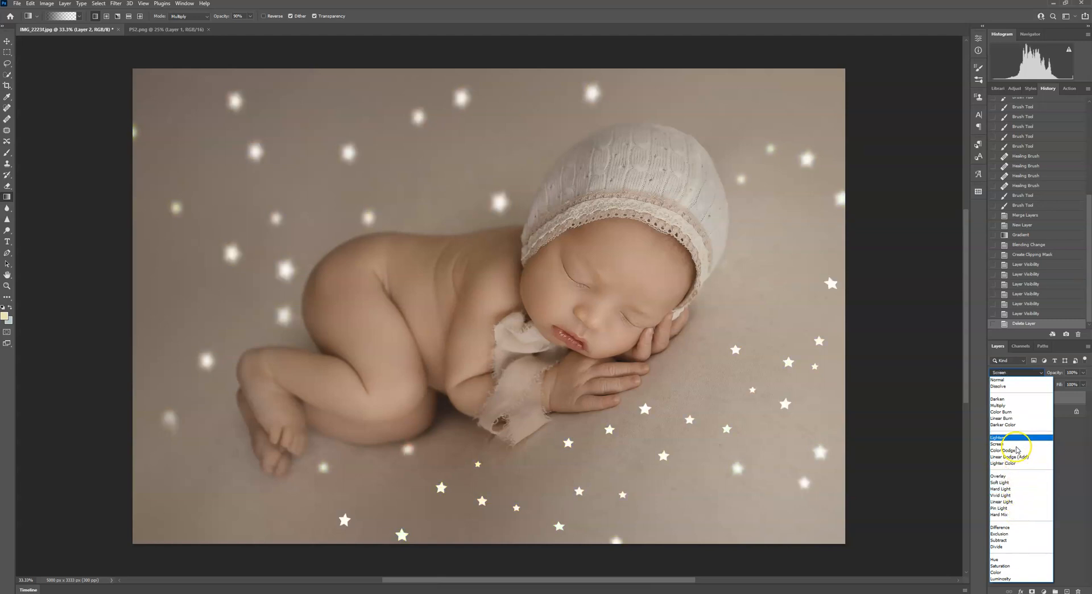
{"action": "left_click", "coordinate": [1006, 406]}
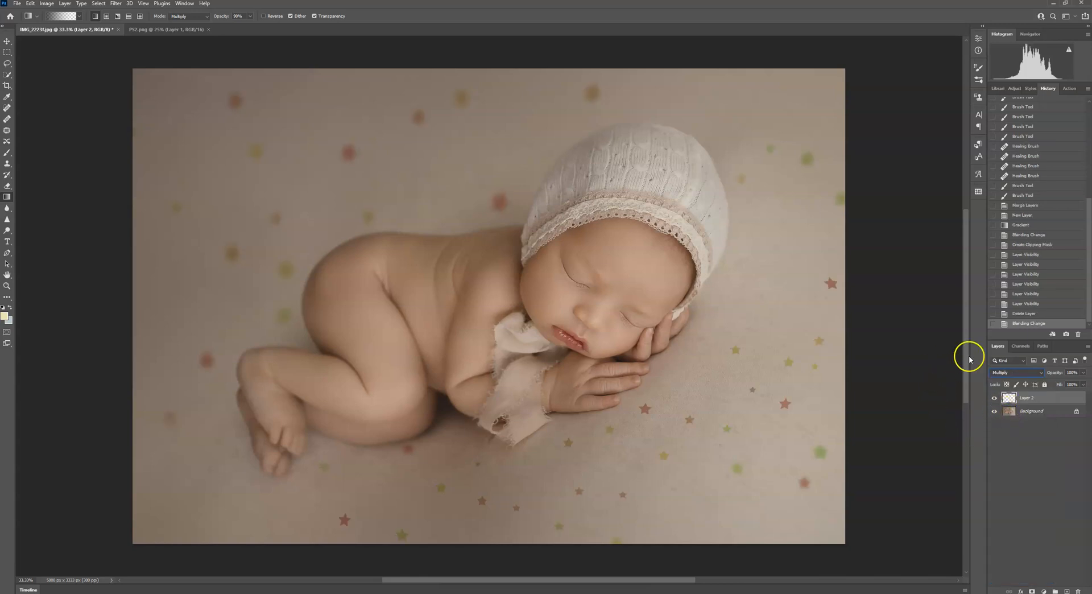
{"action": "left_click_drag", "start_coordinate": [1082, 385], "coordinate": [1078, 385]}
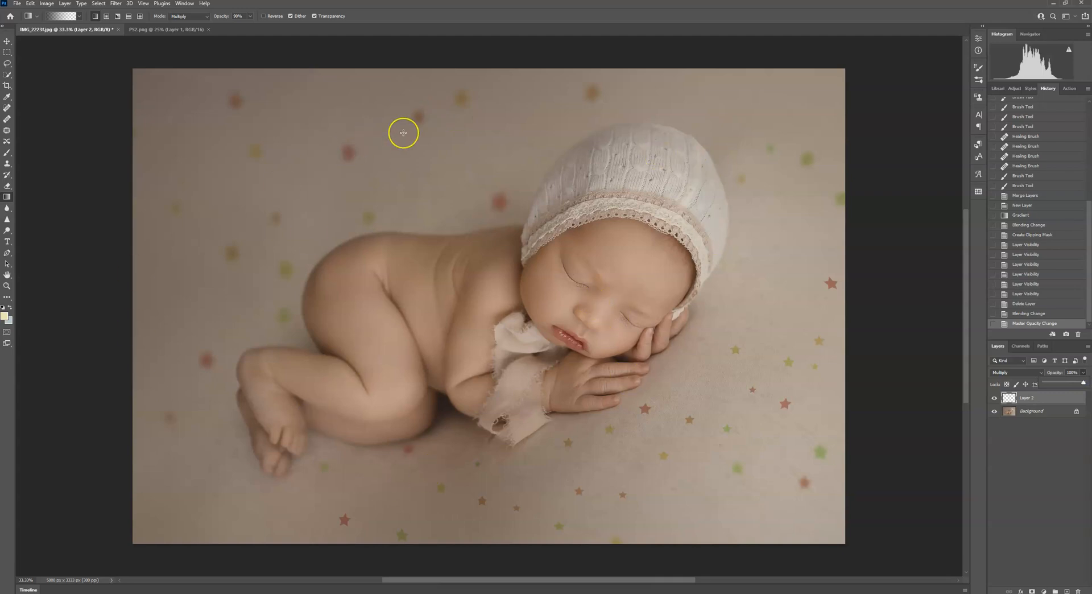
{"action": "right_click", "coordinate": [1042, 411]}
{"action": "left_click", "coordinate": [1045, 498]}
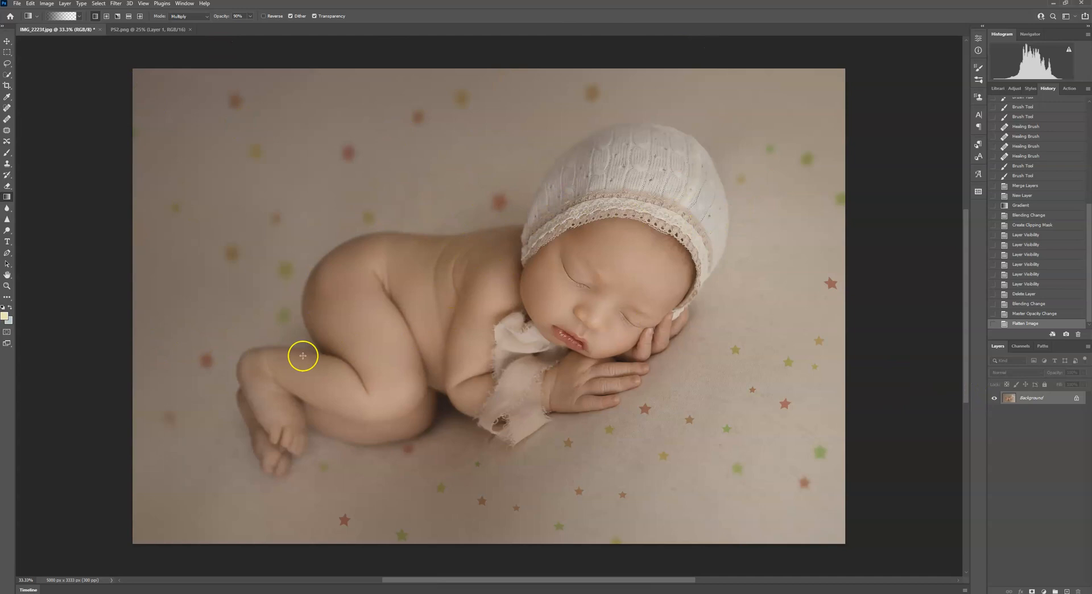
Step: Clone blurred stars with the Healing Brush onto the photo's left edge, lower left corner and upper edge right of centre
{"action": "left_click", "coordinate": [6, 119]}
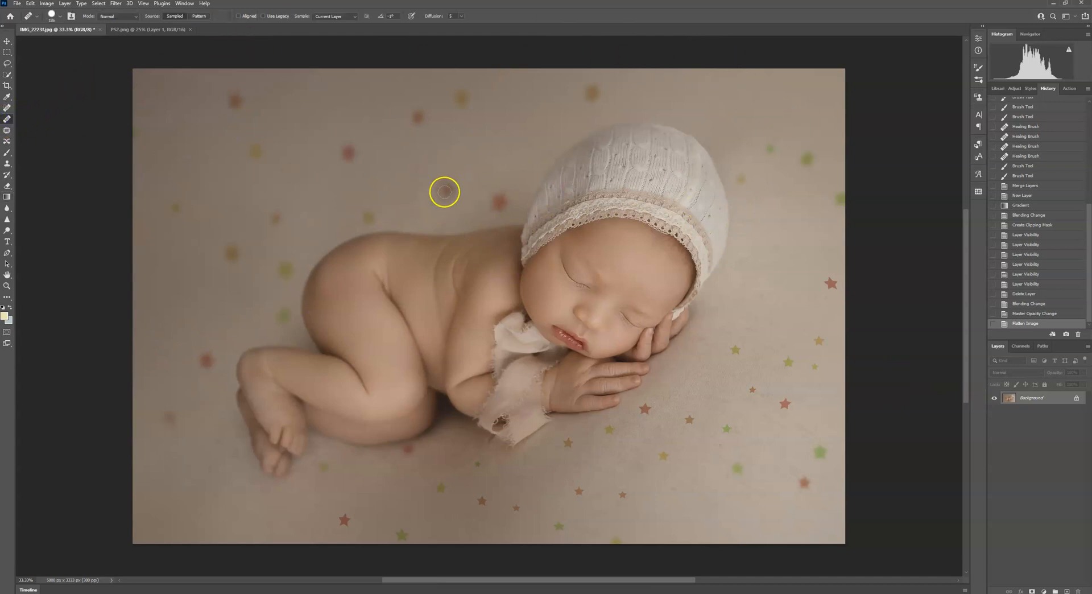
{"action": "left_click", "coordinate": [273, 219], "text": "alt"}
{"action": "left_click", "coordinate": [169, 420]}
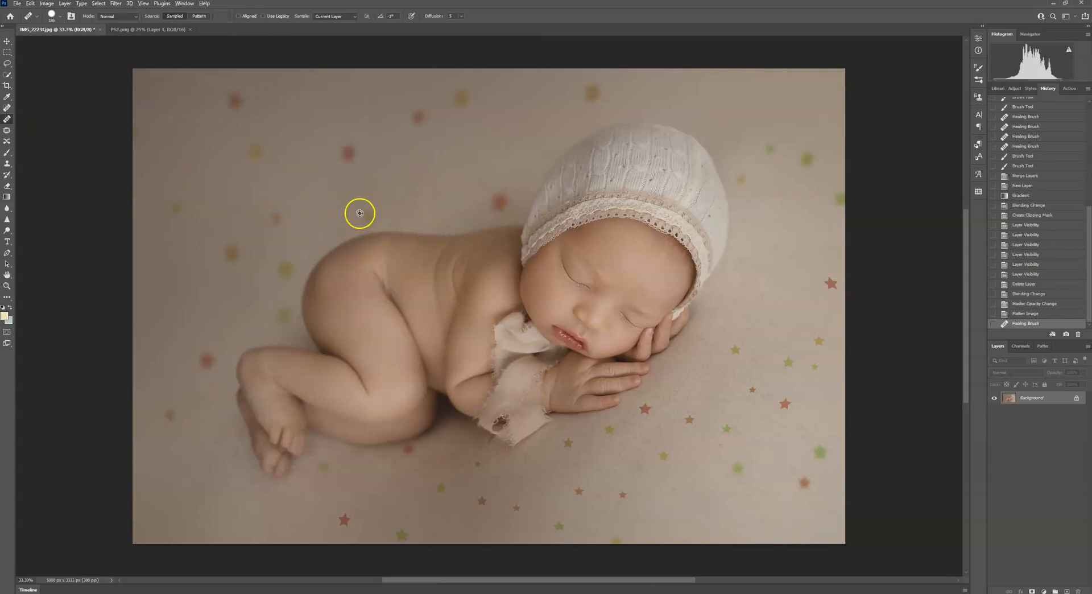
{"action": "left_click", "coordinate": [170, 491]}
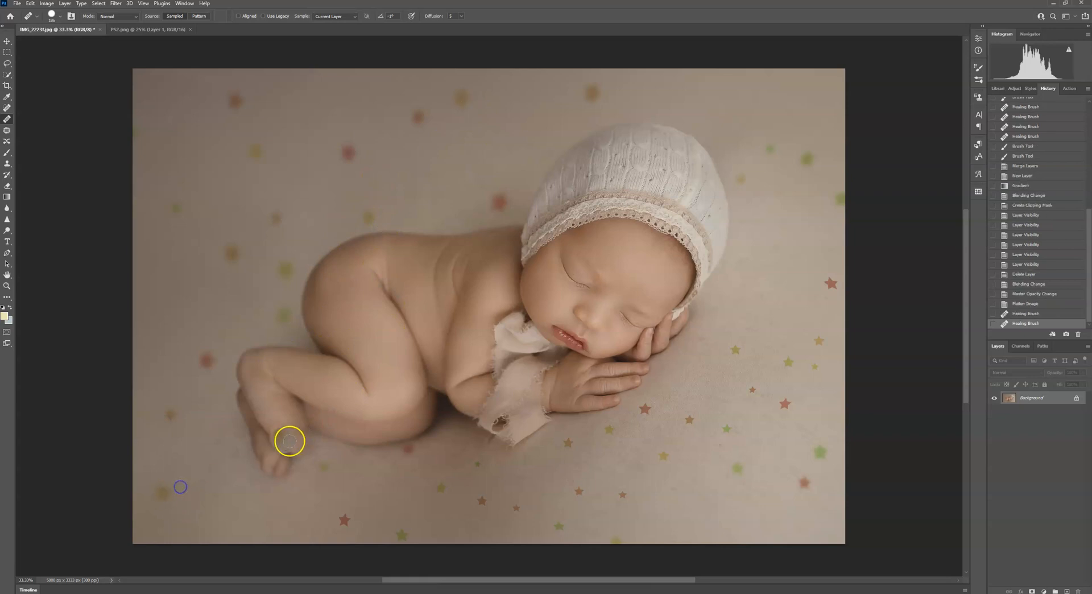
{"action": "left_click", "coordinate": [338, 379]}
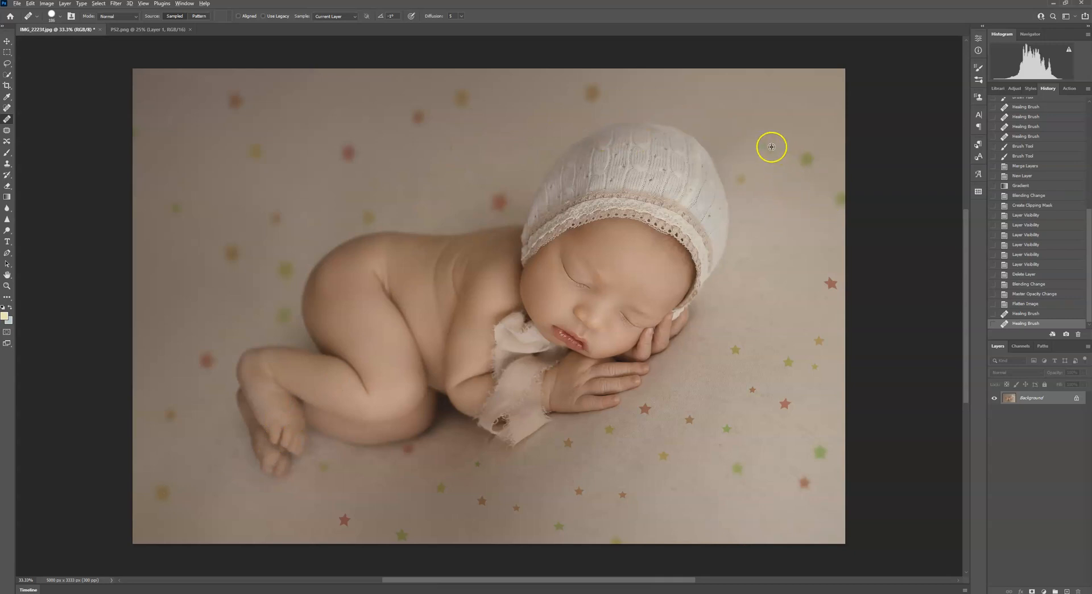
{"action": "left_click_drag", "start_coordinate": [764, 98], "coordinate": [756, 73]}
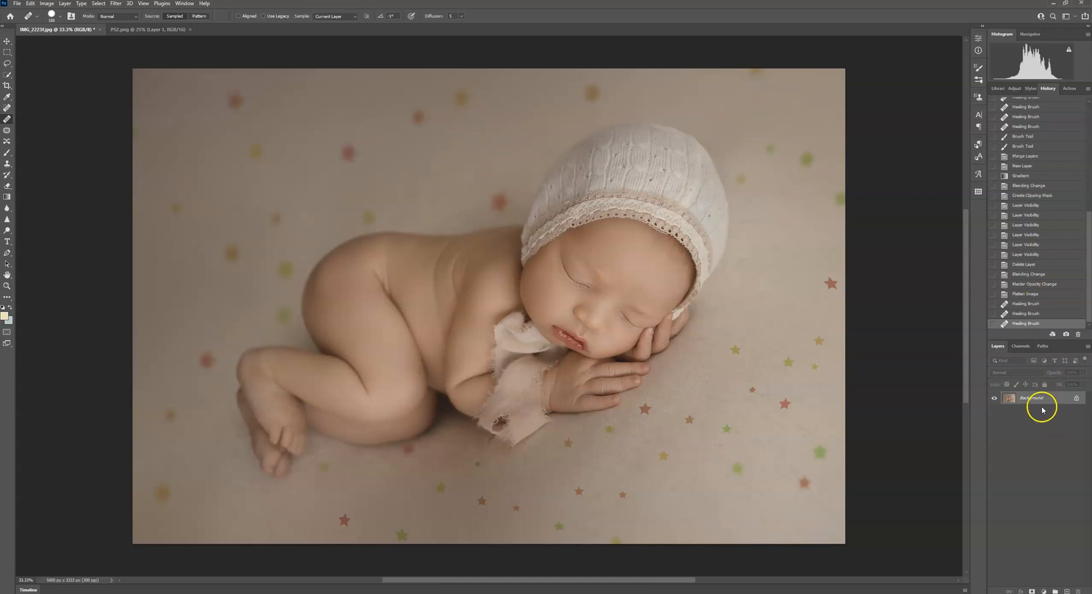
Step: Duplicate the flattened background layer and apply a Gaussian Blur with a 10-pixel radius to the copy
{"action": "left_click_drag", "start_coordinate": [1046, 404], "coordinate": [1067, 591]}
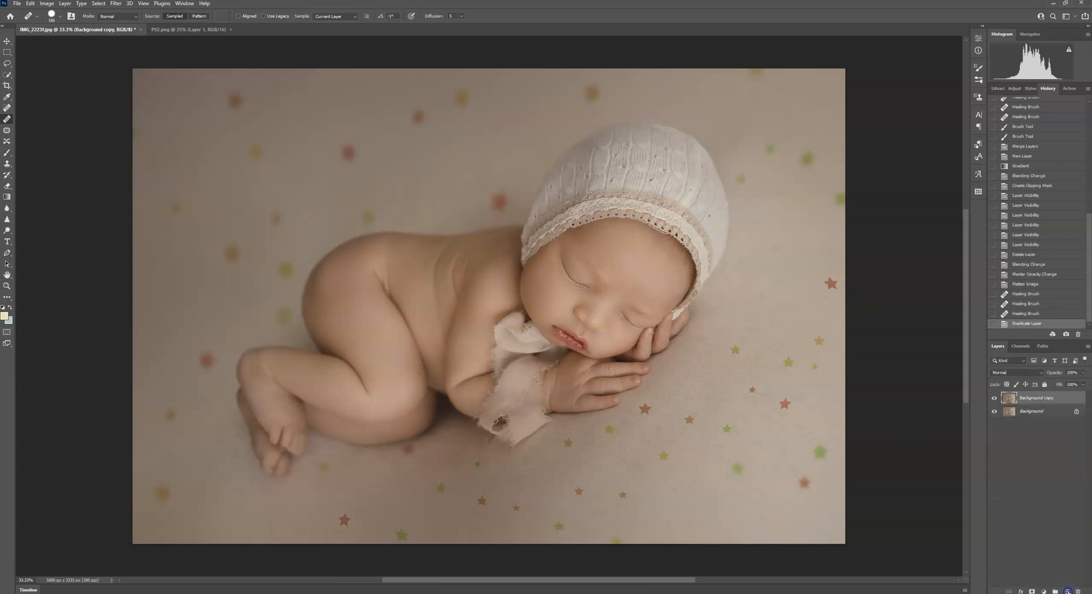
{"action": "left_click", "coordinate": [117, 5]}
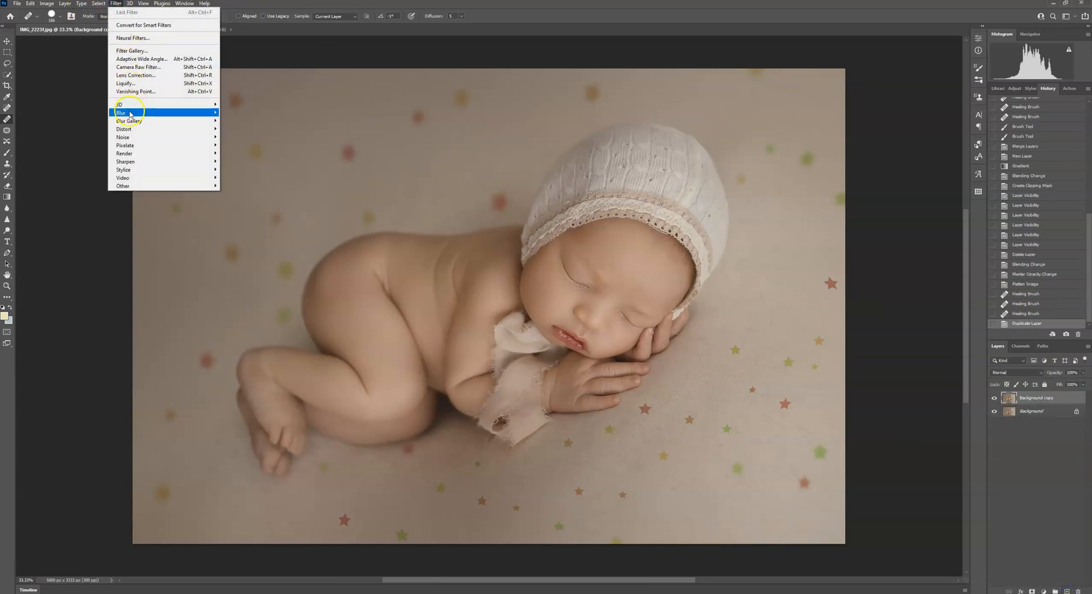
{"action": "mouse_move", "coordinate": [170, 113]}
{"action": "left_click", "coordinate": [243, 145]}
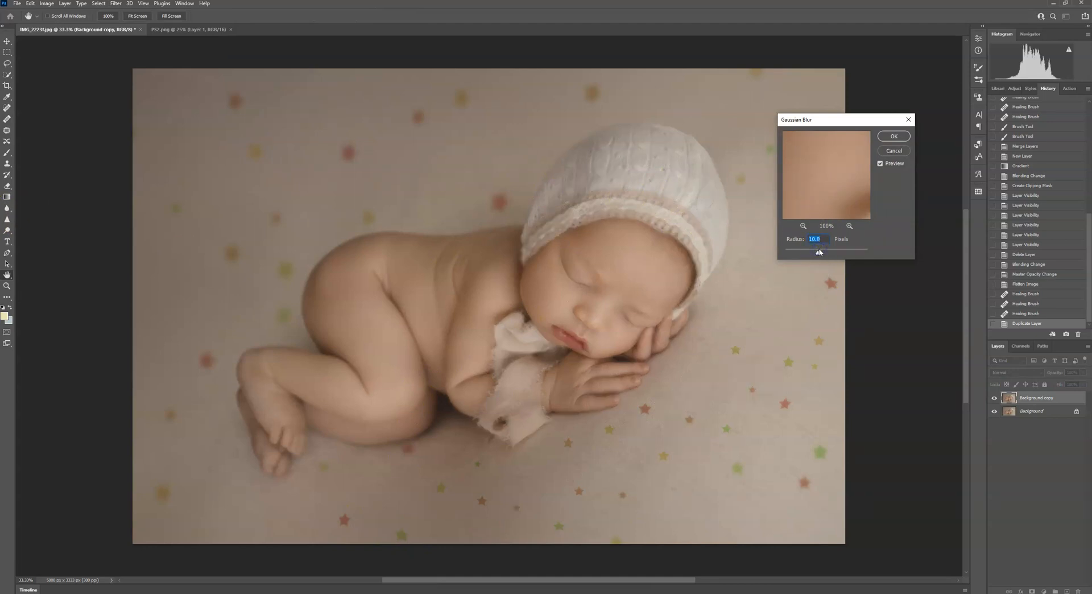
{"action": "left_click", "coordinate": [894, 137]}
{"action": "left_click", "coordinate": [894, 137]}
Step: Add a layer mask to the blurred copy and invert it to black
{"action": "left_click", "coordinate": [1032, 590]}
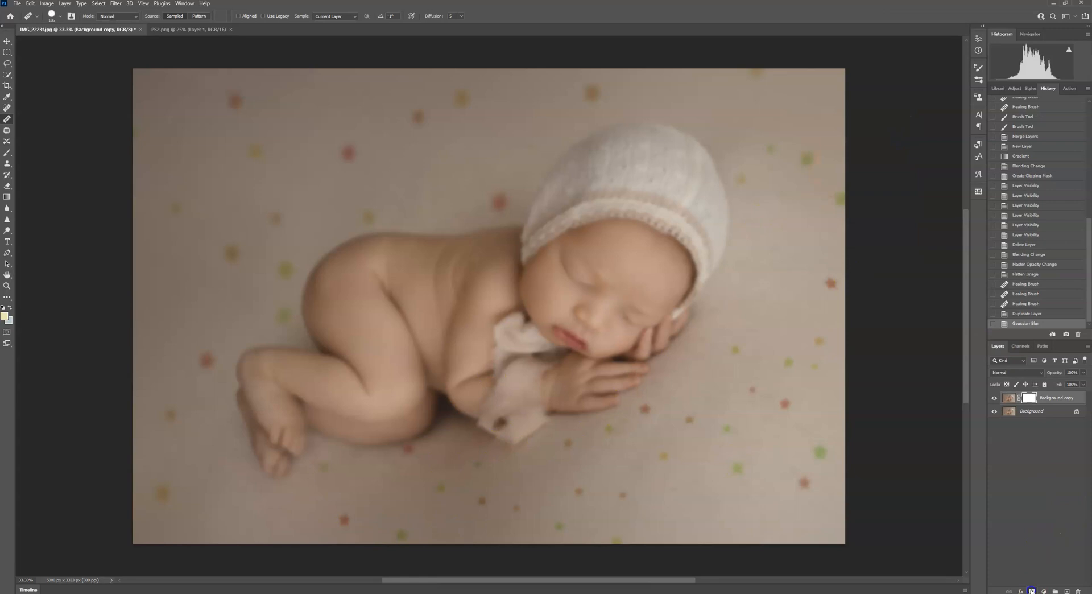
{"action": "key", "text": "ctrl+i"}
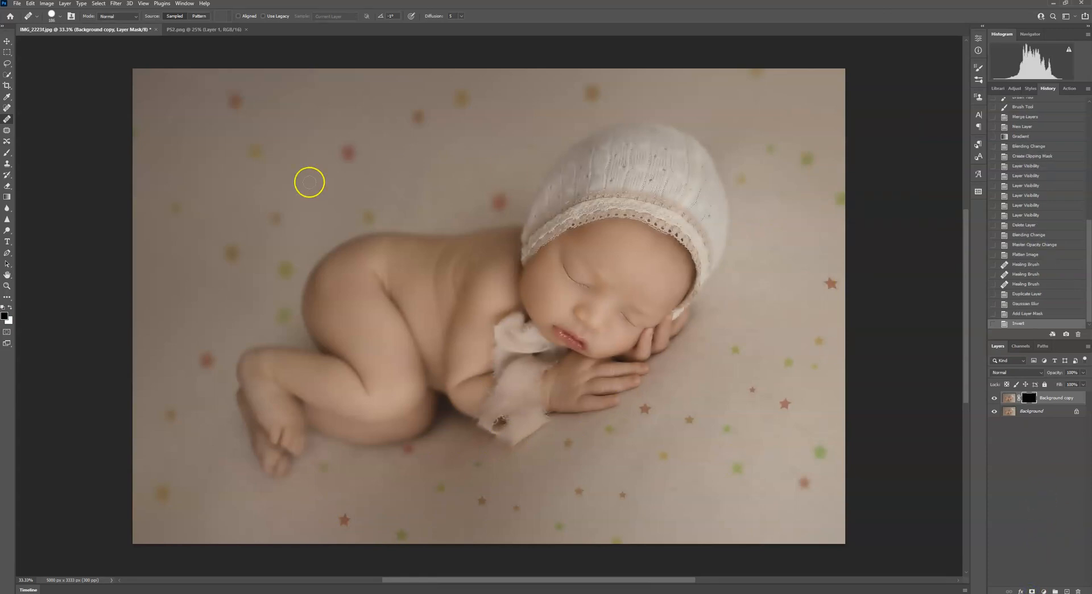
Step: Paint white on the mask with the Brush to blur stars along the photo's lower and right edges, and flatten the image
{"action": "left_click", "coordinate": [7, 153]}
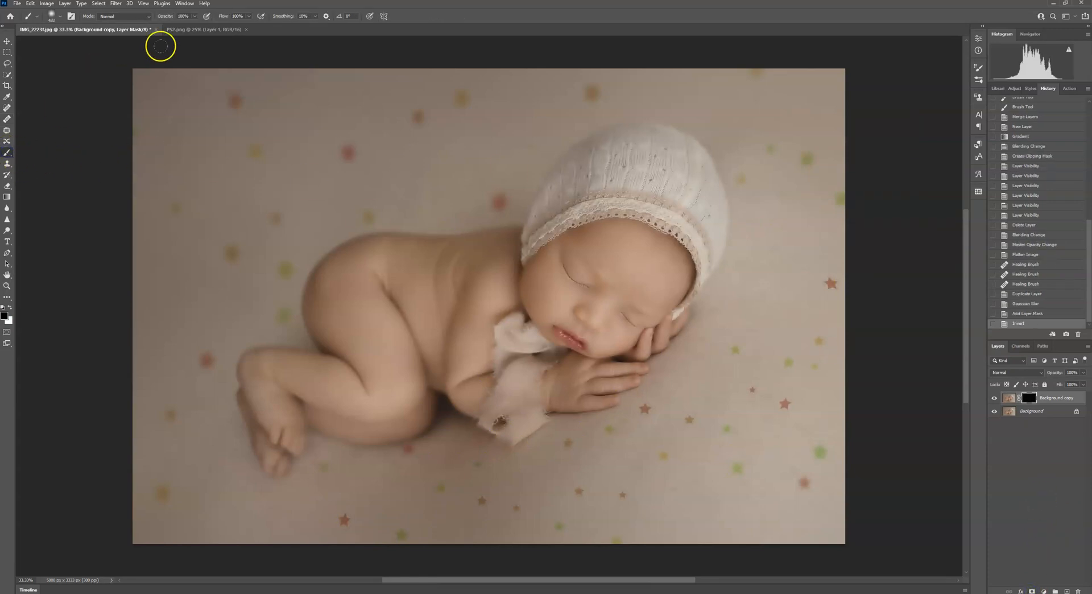
{"action": "left_click", "coordinate": [346, 524]}
{"action": "mouse_move", "coordinate": [415, 538]}
{"action": "left_mouse_down"}
{"action": "mouse_move", "coordinate": [345, 549]}
{"action": "mouse_move", "coordinate": [322, 522]}
{"action": "mouse_move", "coordinate": [279, 514]}
{"action": "left_mouse_up"}
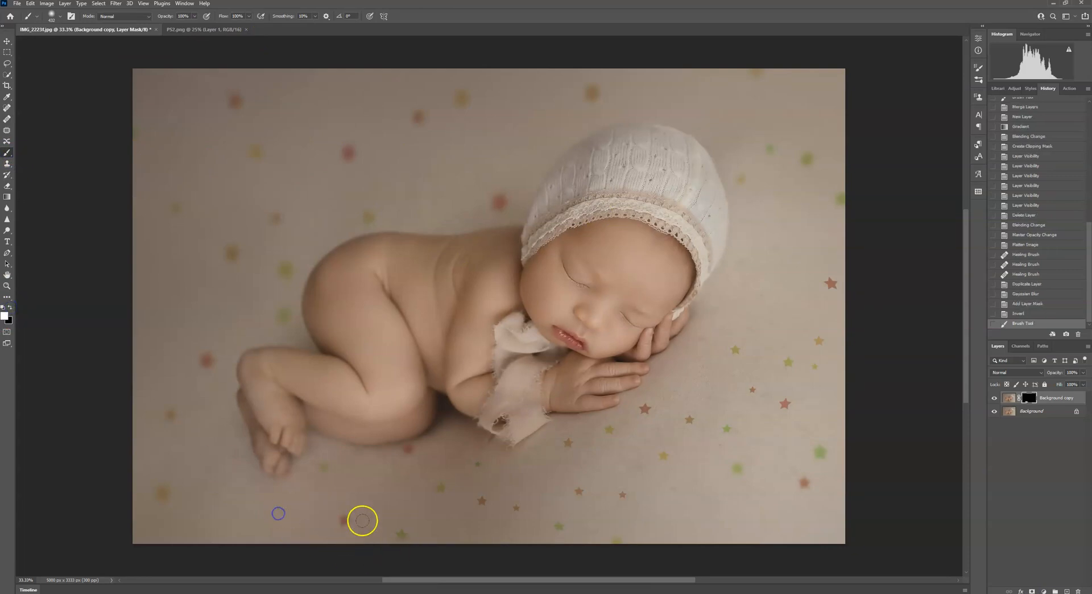
{"action": "left_click", "coordinate": [425, 501]}
{"action": "left_click", "coordinate": [472, 539]}
{"action": "left_click", "coordinate": [497, 543]}
{"action": "left_click", "coordinate": [587, 561]}
{"action": "left_click", "coordinate": [584, 552]}
{"action": "left_click", "coordinate": [547, 555]}
{"action": "left_click", "coordinate": [488, 524]}
{"action": "left_click", "coordinate": [481, 507]}
{"action": "left_click", "coordinate": [388, 505]}
{"action": "left_click", "coordinate": [346, 515]}
{"action": "left_click", "coordinate": [520, 514]}
{"action": "left_click", "coordinate": [624, 553]}
{"action": "left_click", "coordinate": [776, 521]}
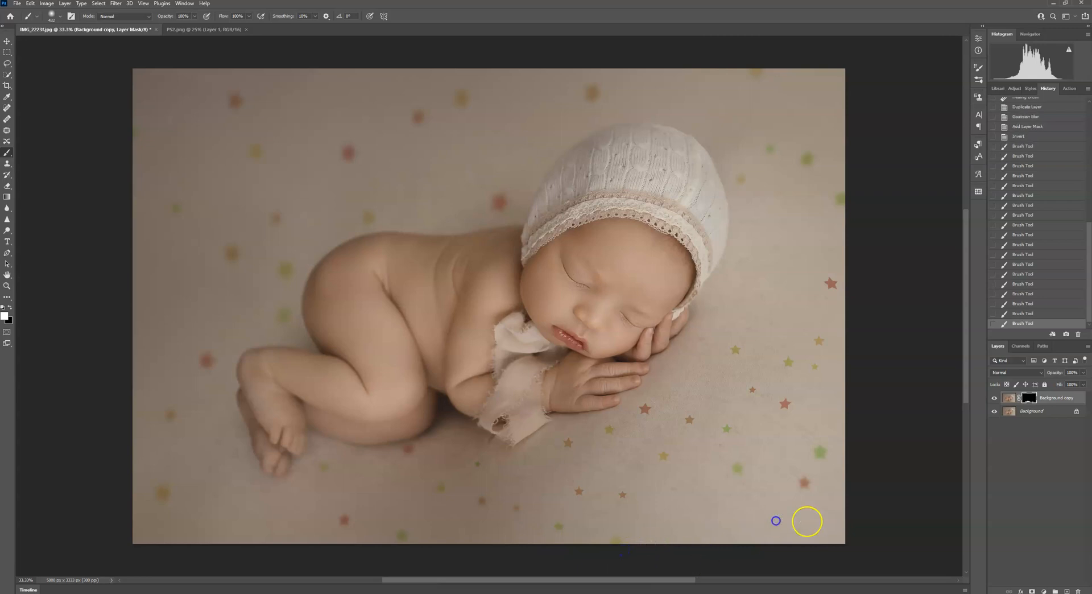
{"action": "left_click", "coordinate": [861, 266]}
{"action": "left_click", "coordinate": [803, 249]}
{"action": "left_click", "coordinate": [863, 183]}
{"action": "left_click", "coordinate": [491, 460]}
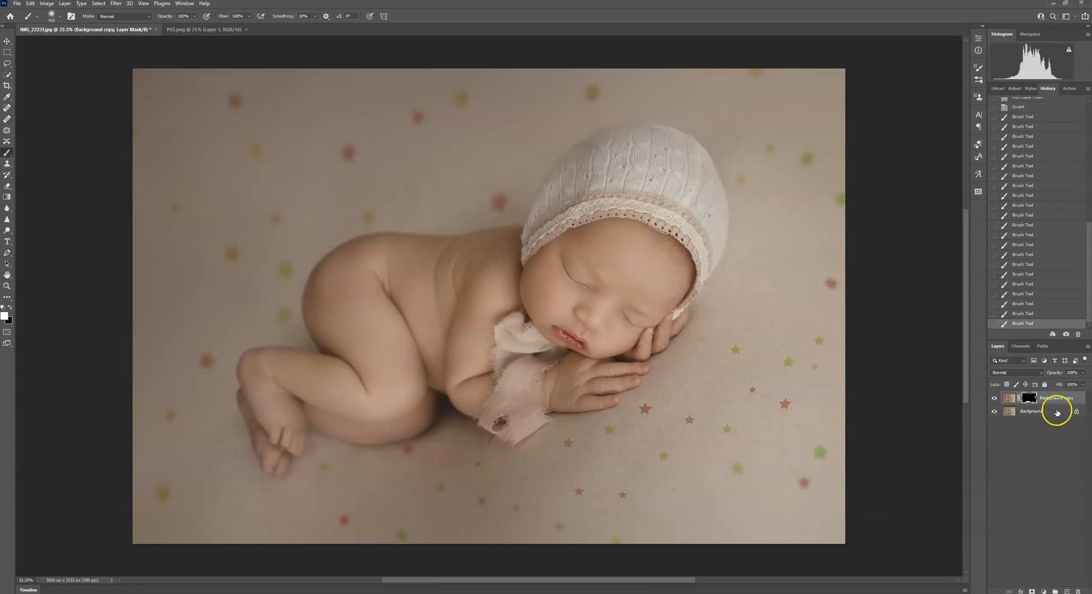
{"action": "right_click", "coordinate": [1036, 414]}
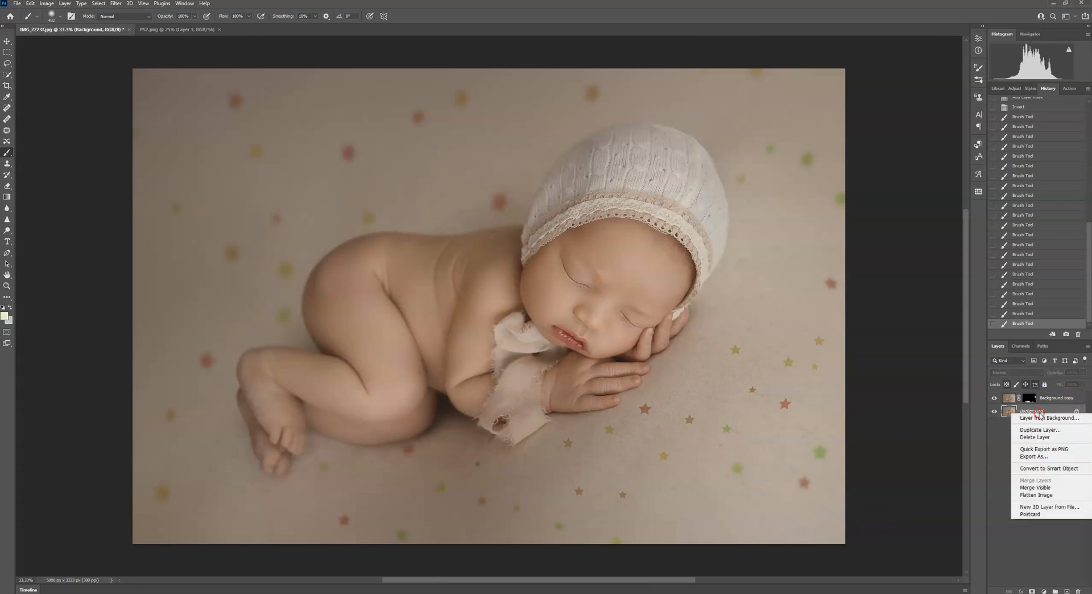
{"action": "left_click", "coordinate": [1043, 499]}
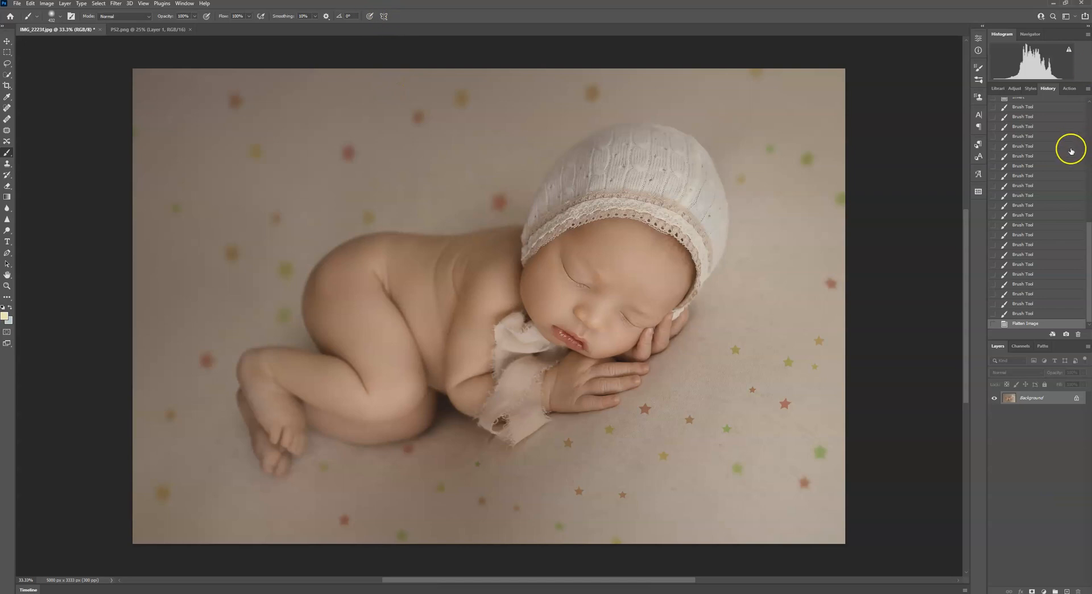
Step: Compare the original photo's history state with the result, returning to the last flattened state
{"action": "scroll", "coordinate": [1087, 231], "scroll_direction": "up", "scroll_amount": 15}
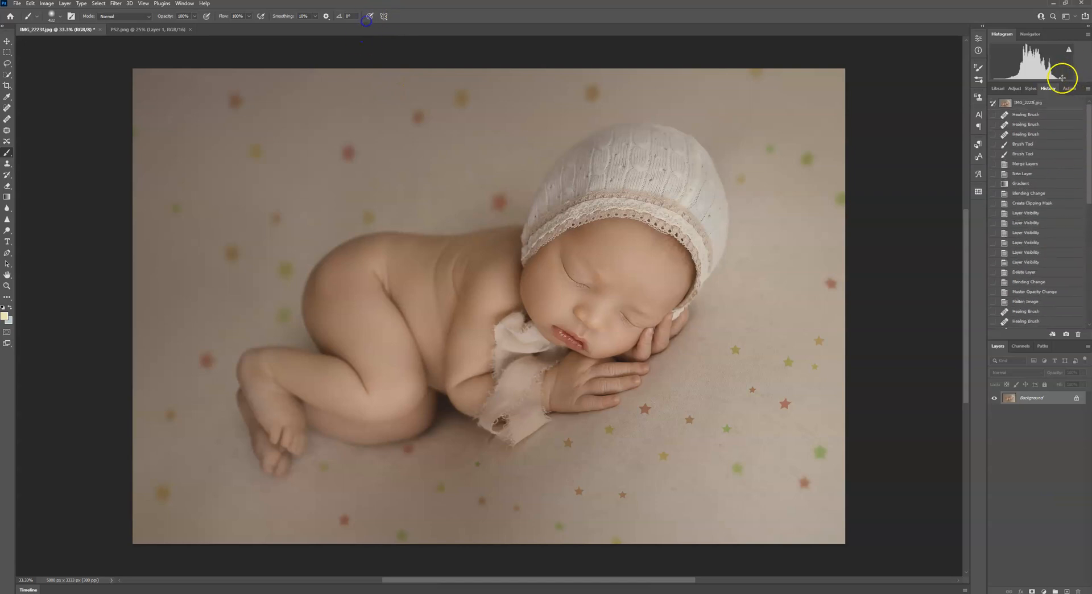
{"action": "left_click", "coordinate": [1039, 104]}
{"action": "left_click_drag", "start_coordinate": [1088, 144], "coordinate": [1087, 263]}
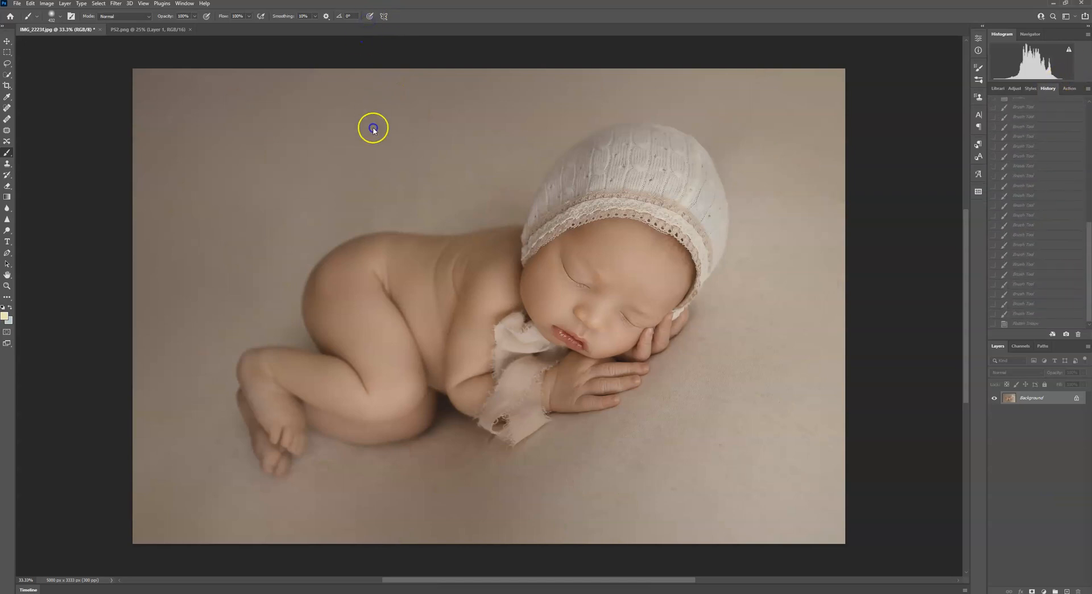
{"action": "left_click", "coordinate": [1020, 323]}
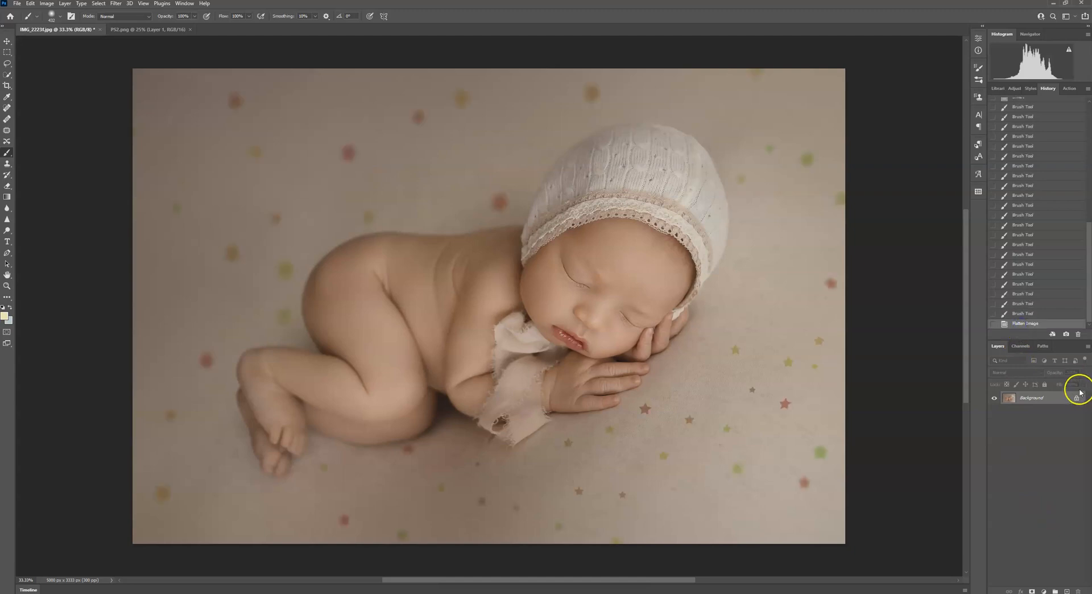